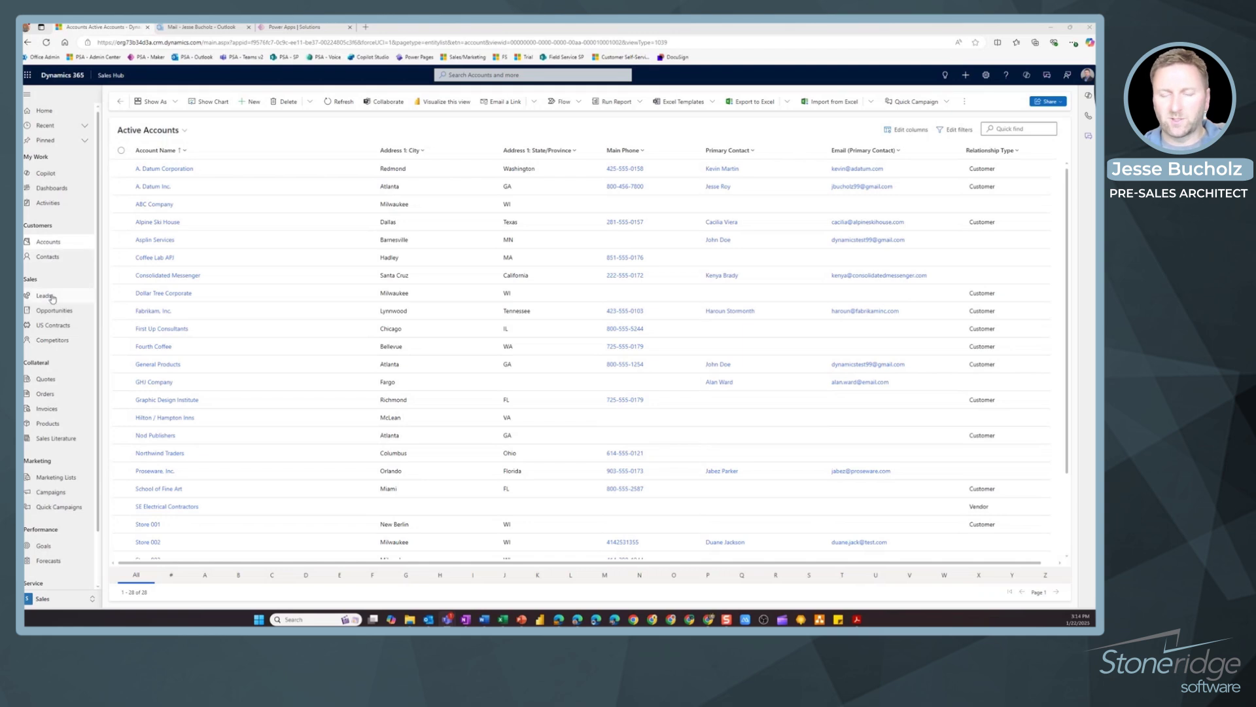
Add the Account Health and Account Number columns to the Active Accounts view.
click(155, 150)
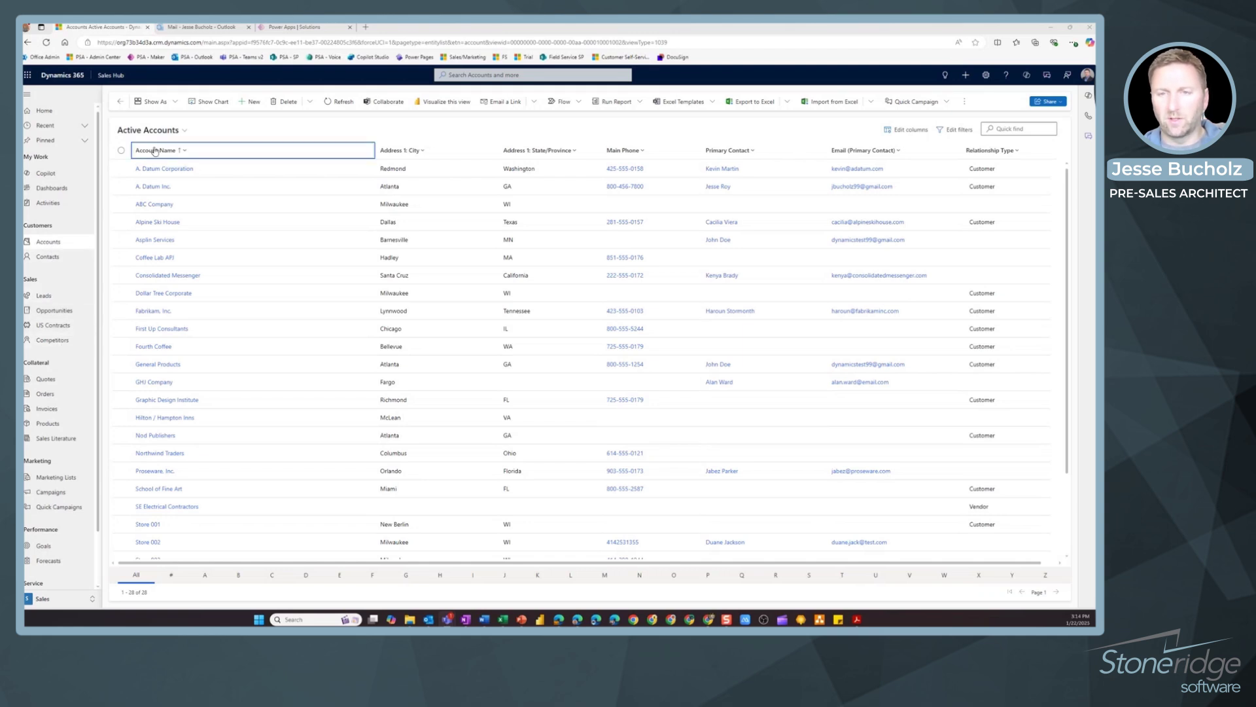
click(186, 132)
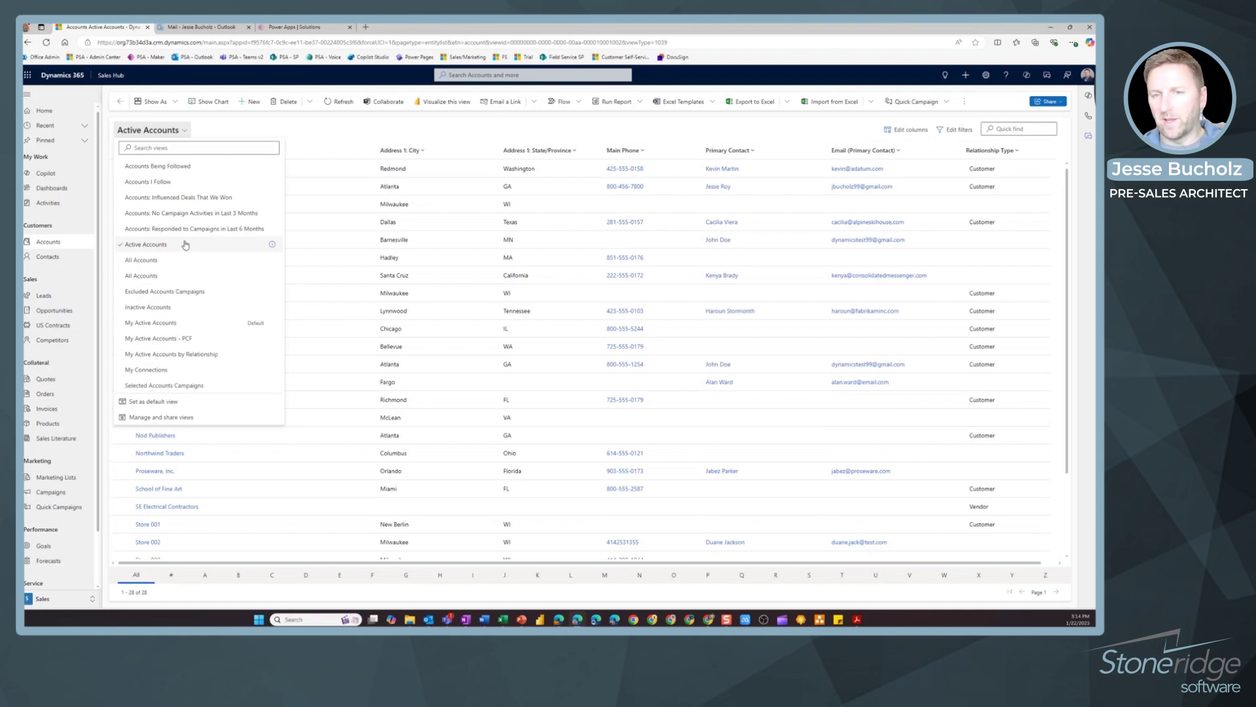
click(230, 130)
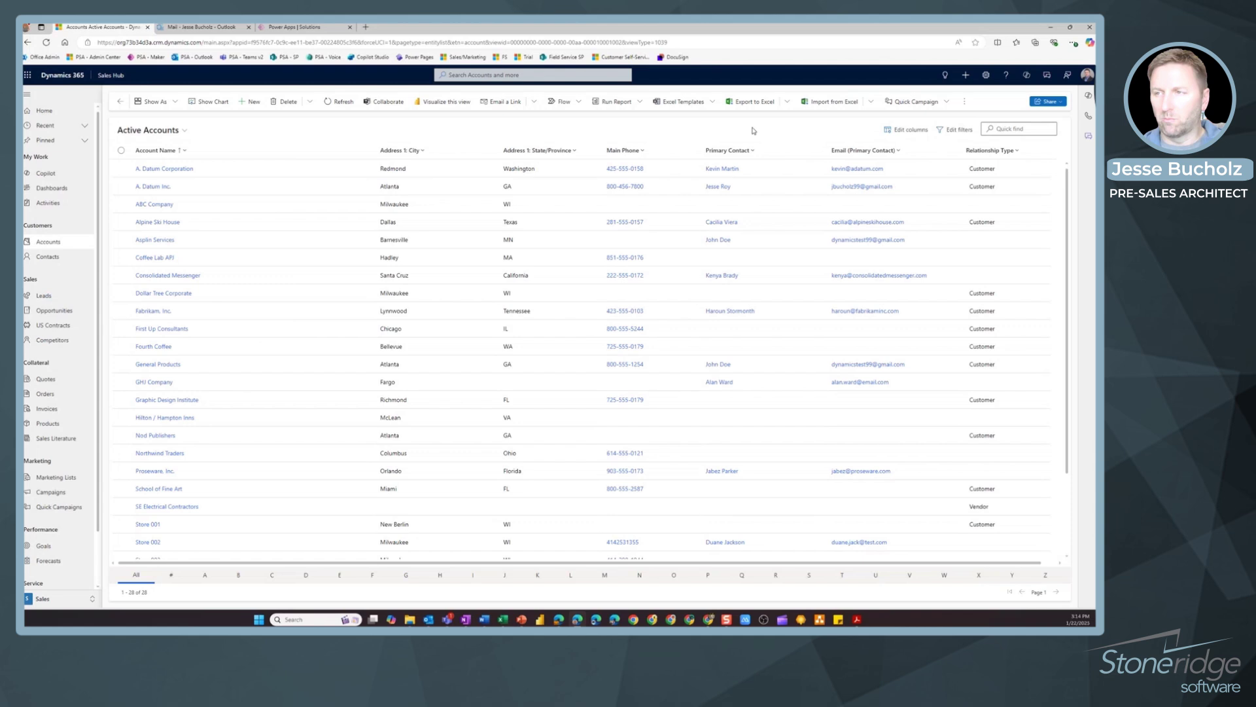
click(913, 131)
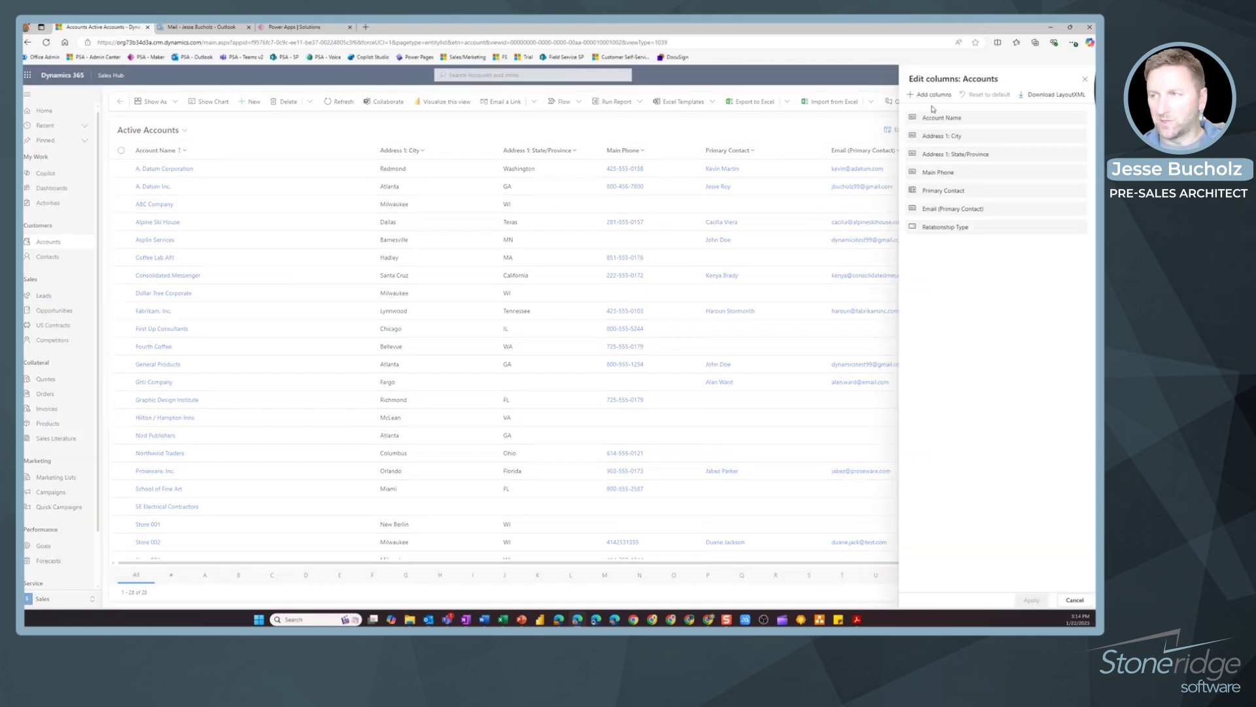
click(934, 95)
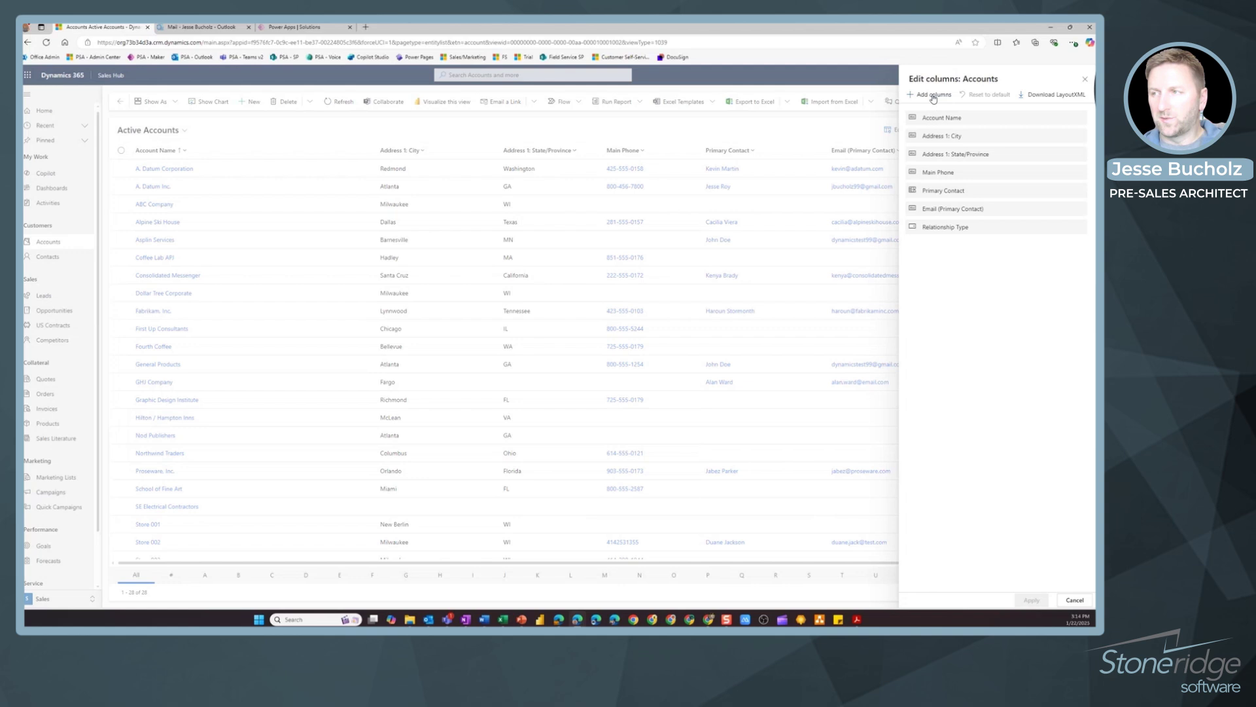
click(999, 142)
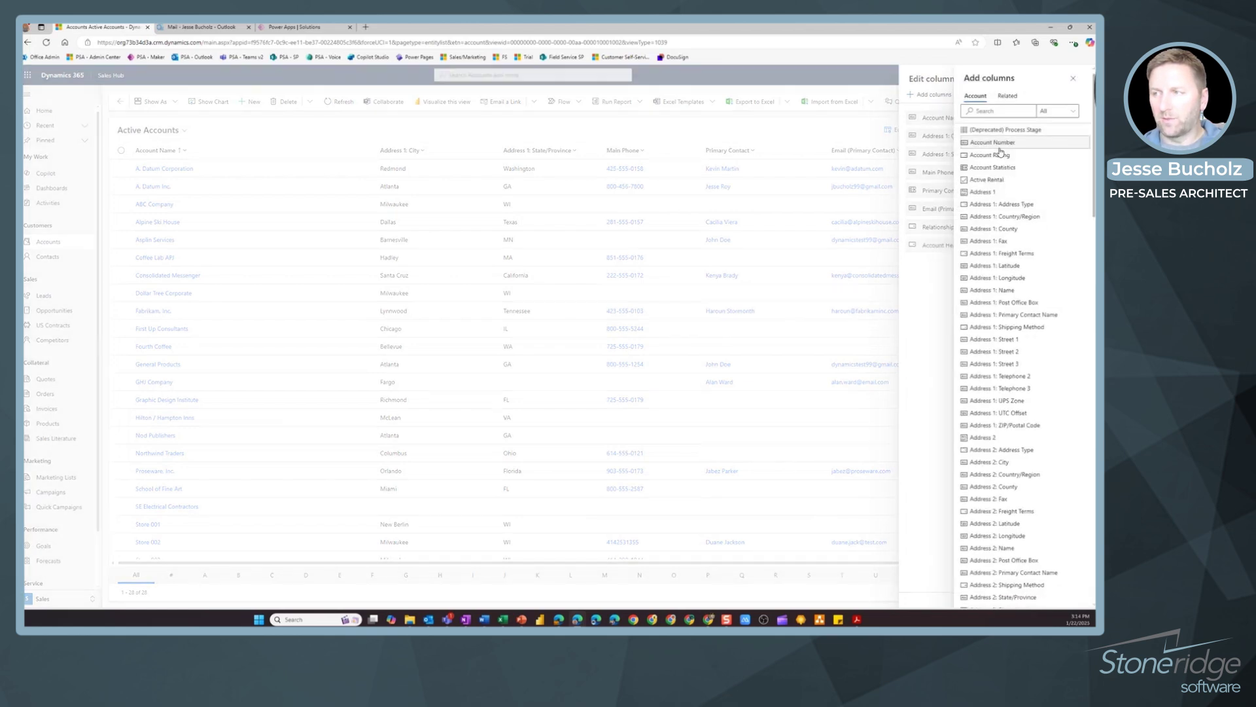
click(1000, 144)
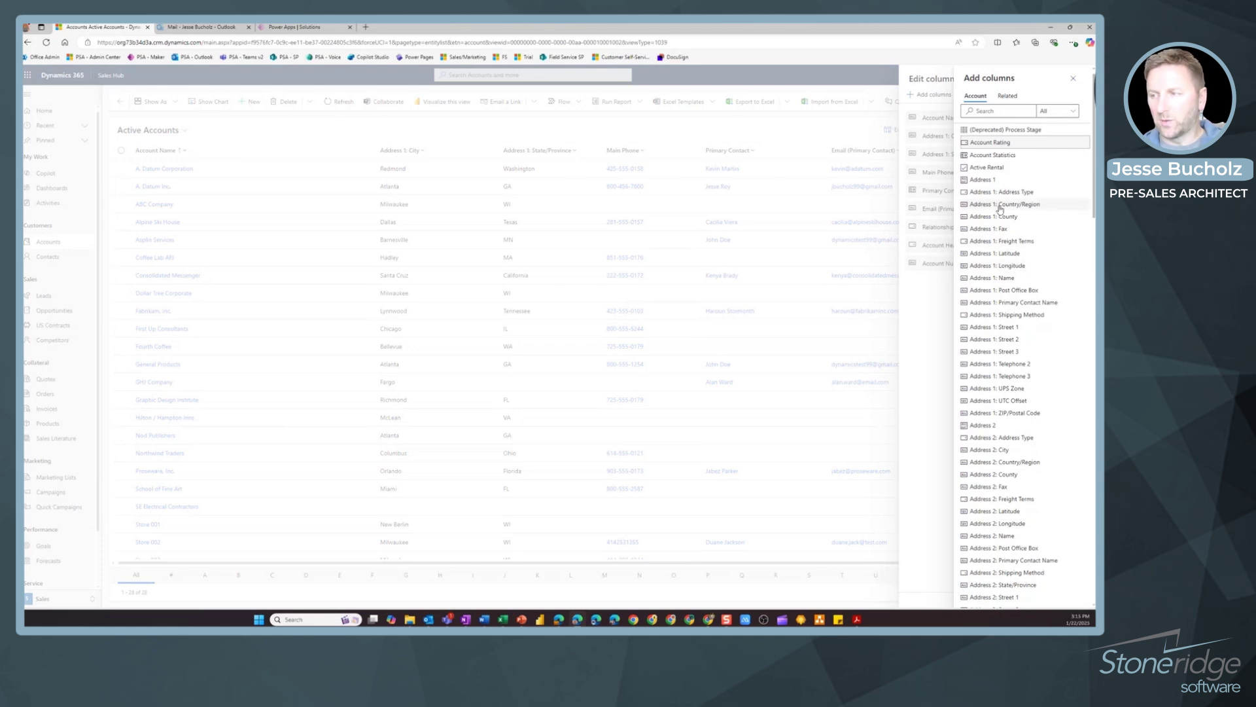
Place both new columns right after Account Name, remove Email (Primary Contact), and apply.
scroll(1005, 347, down, 5)
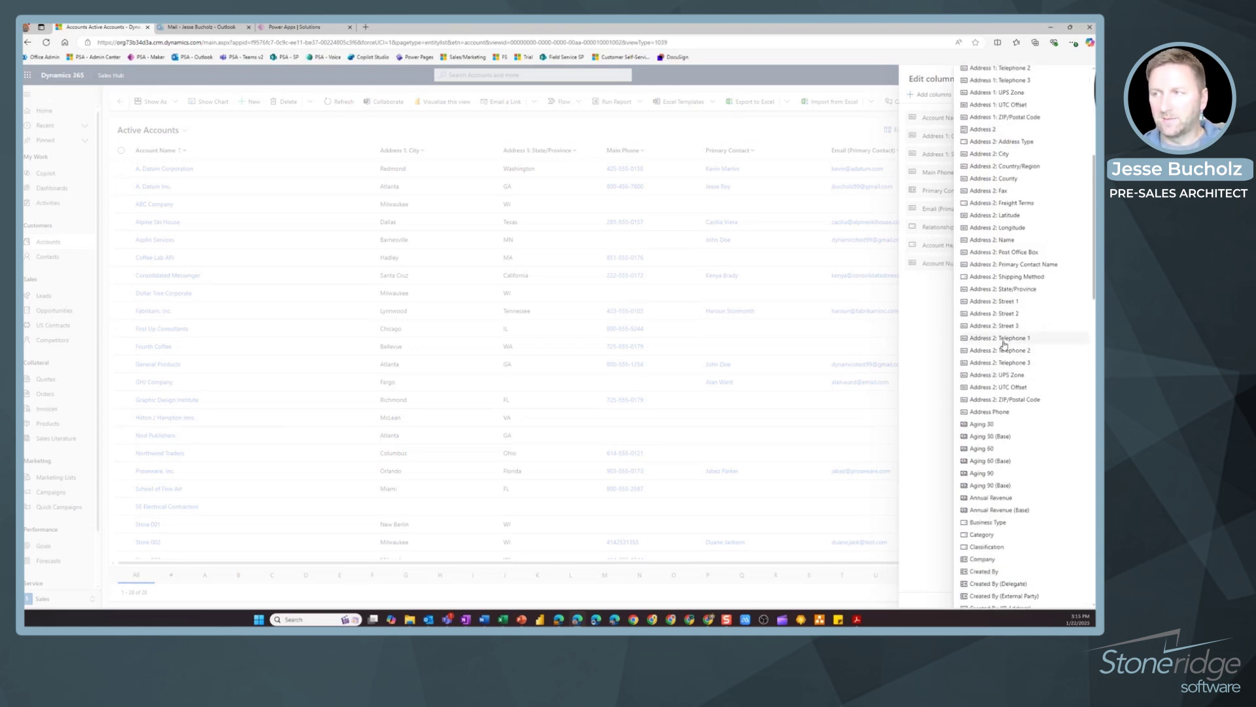
scroll(1004, 334, up, 5)
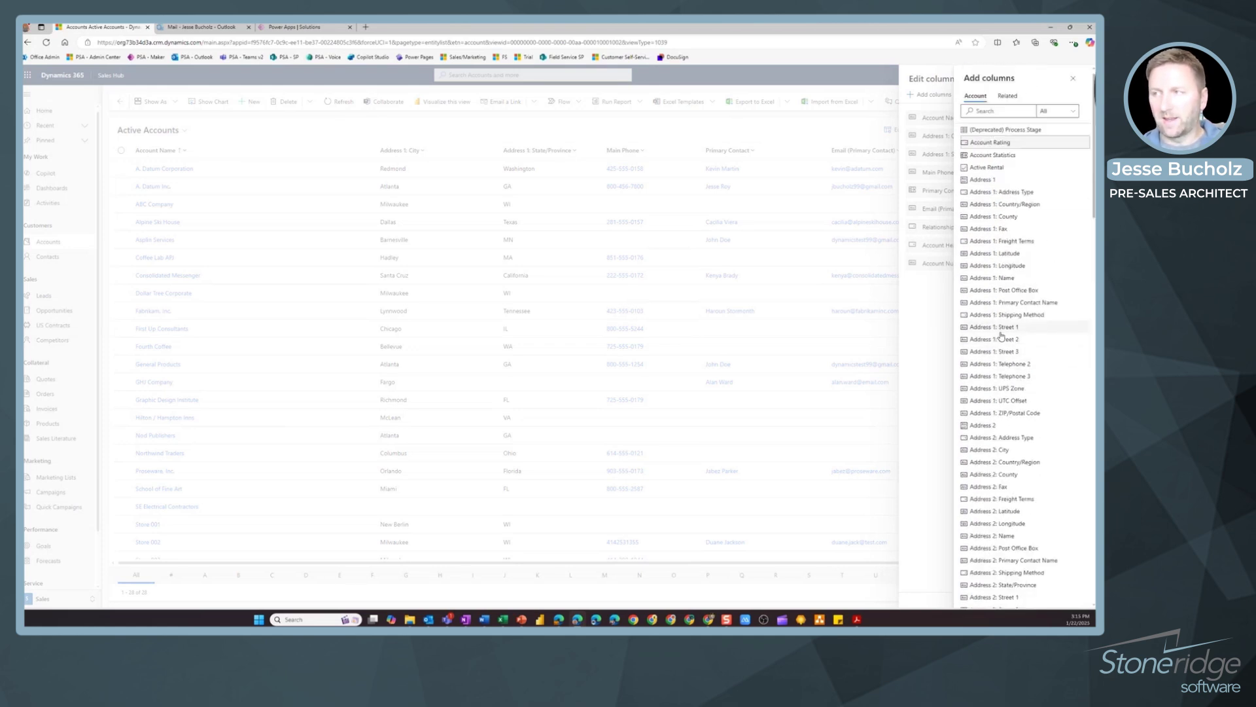
click(1073, 77)
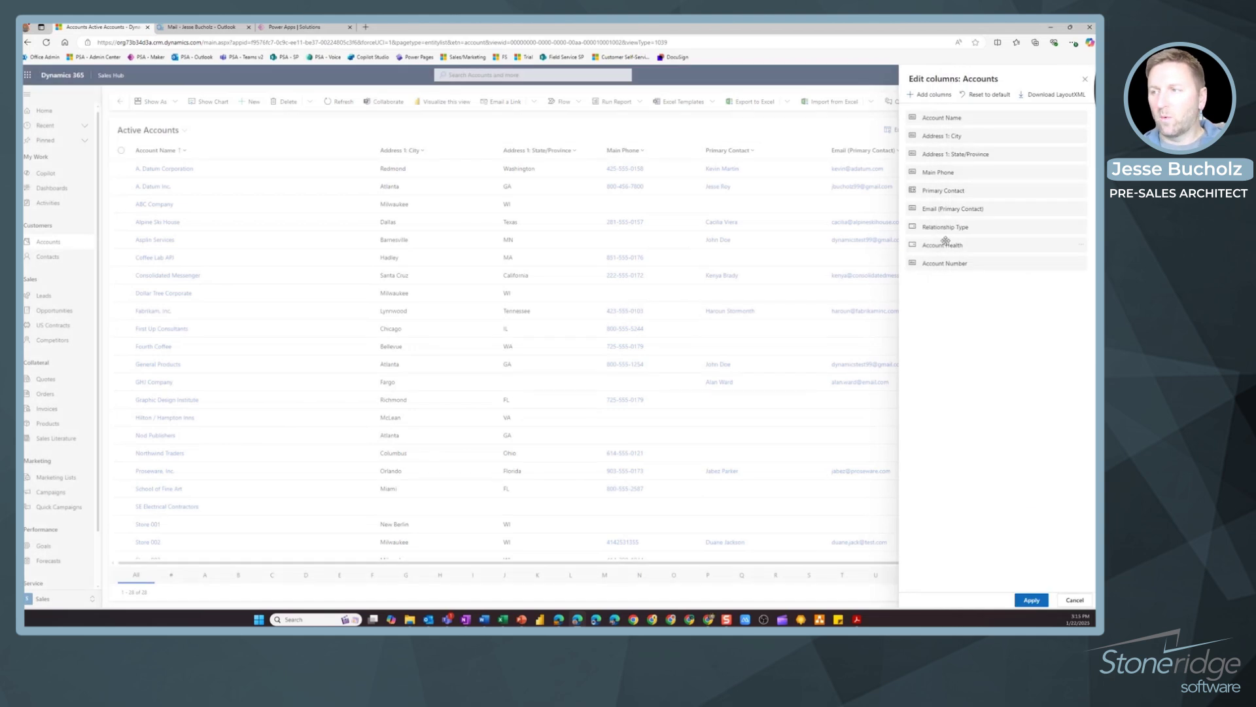
drag(949, 243, 956, 135)
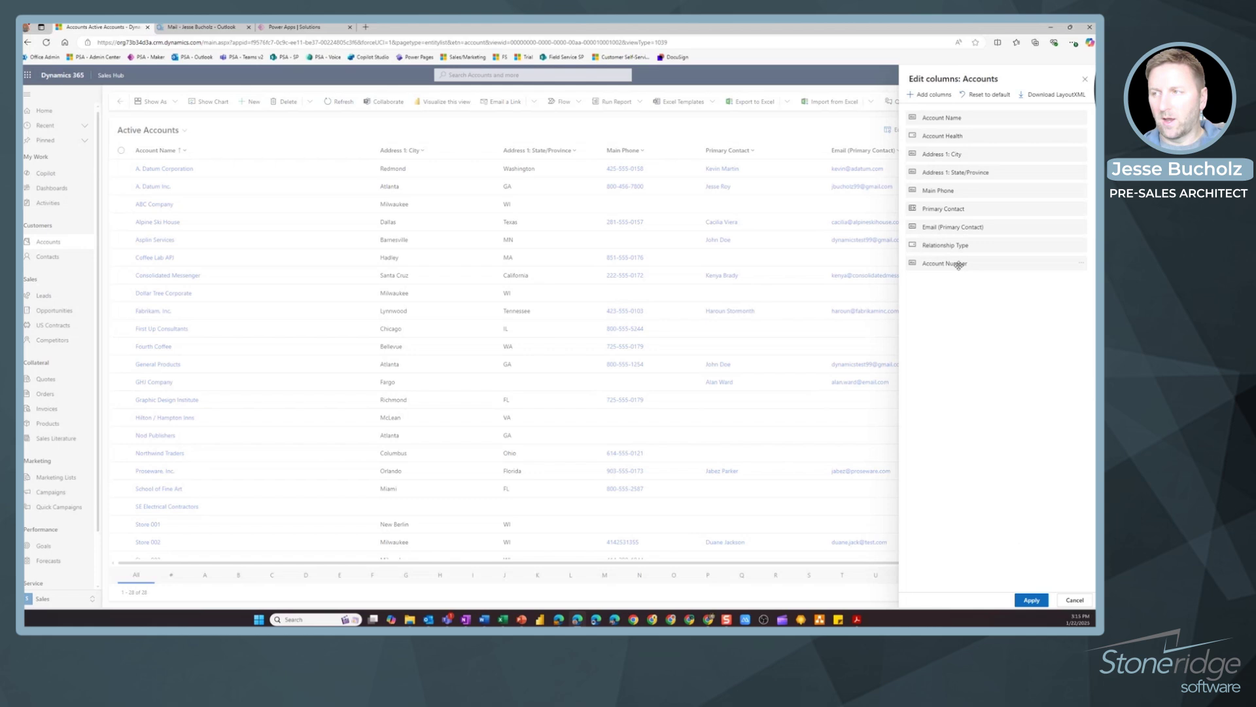
drag(959, 264, 965, 137)
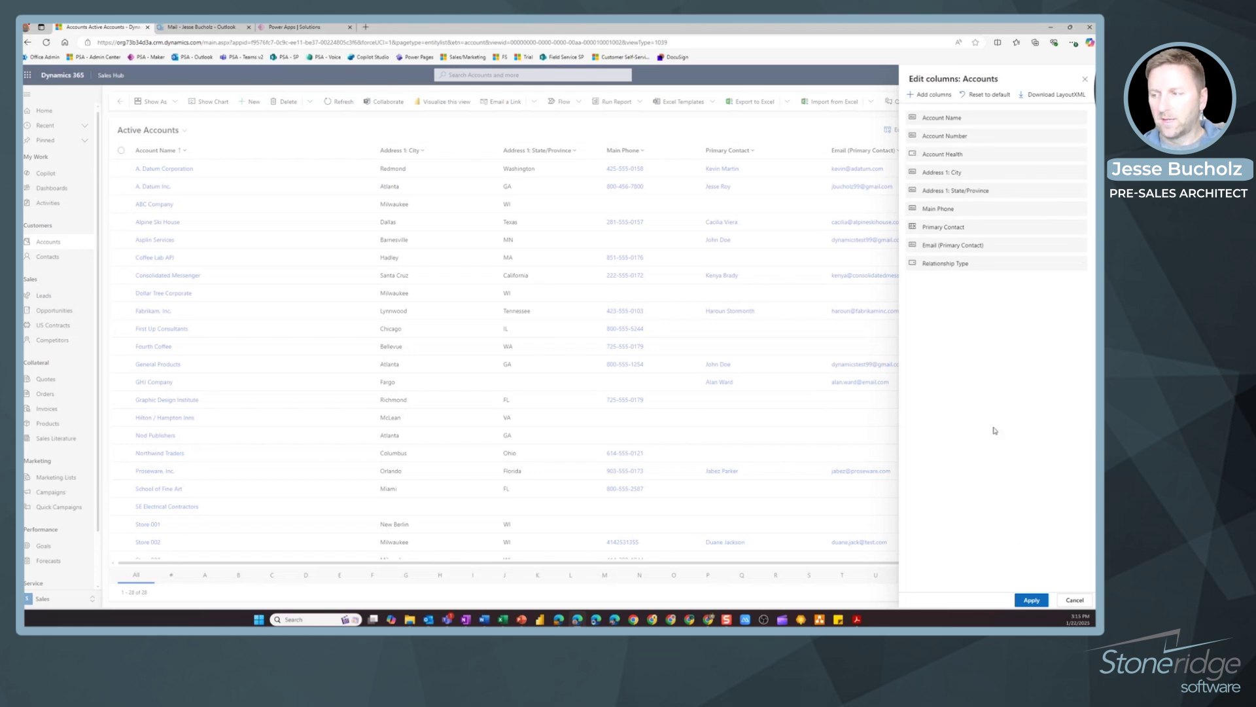
click(1080, 246)
click(1060, 260)
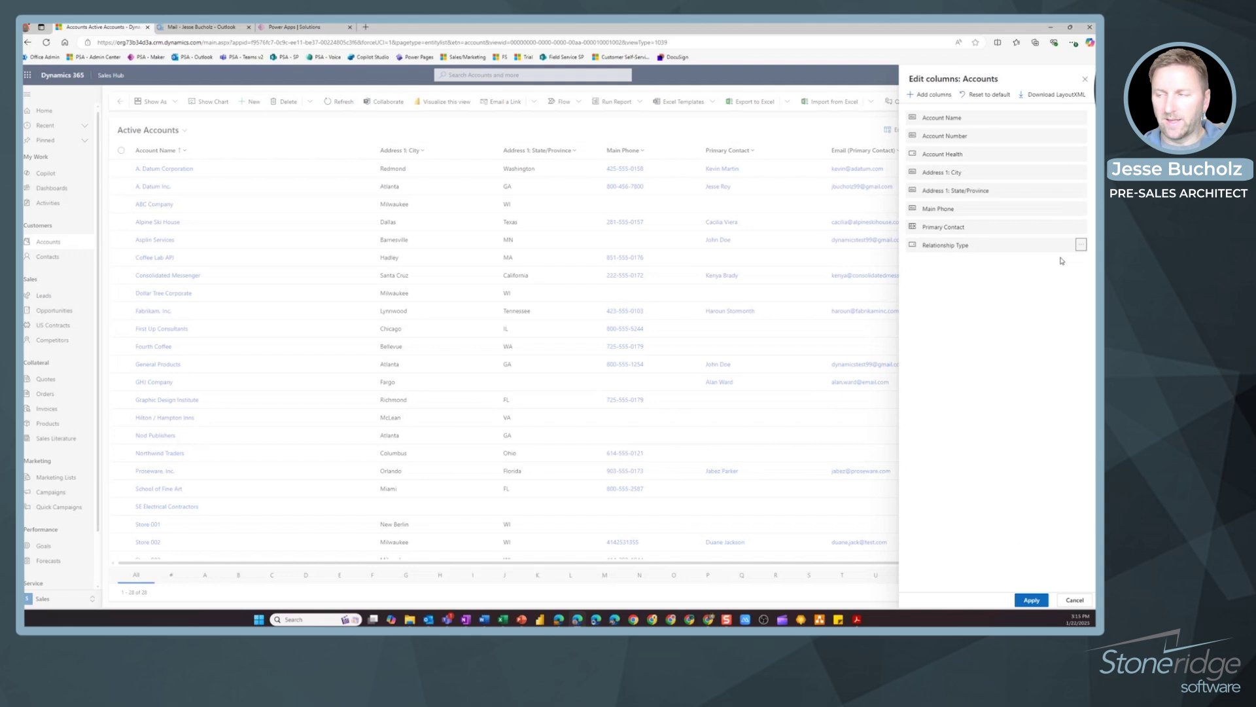
click(1033, 601)
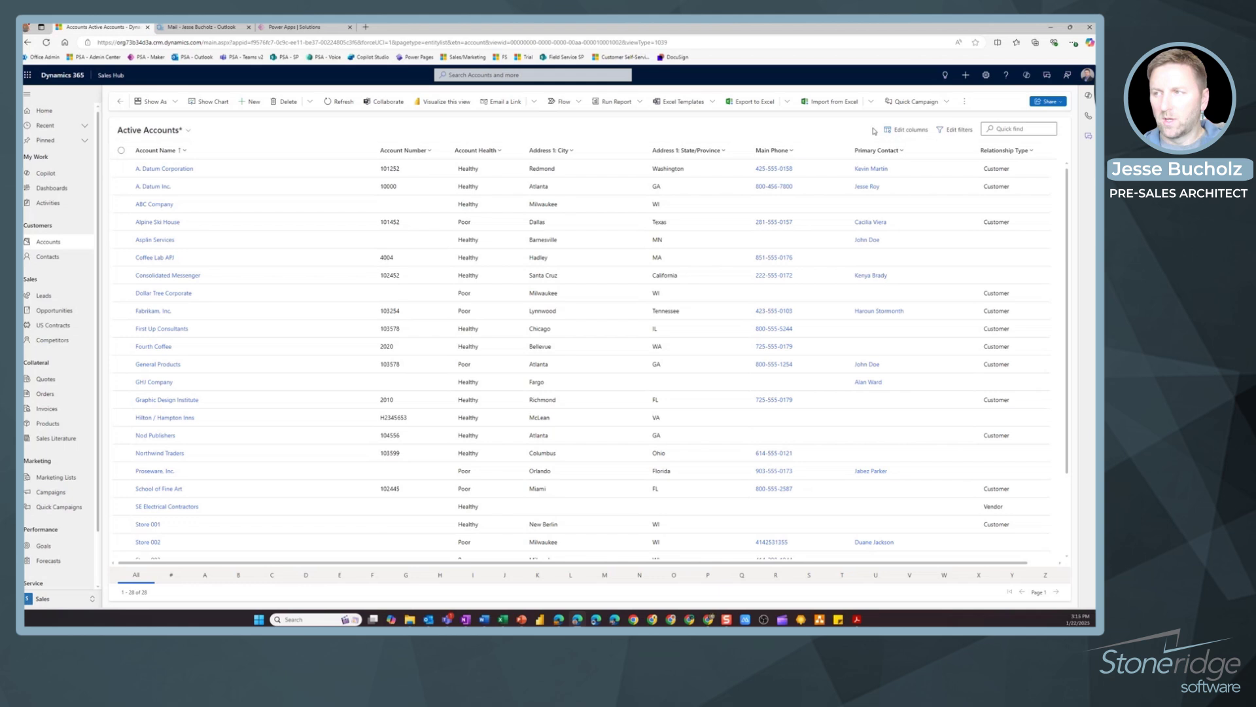
Add a filter row Account Health Equals Healthy alongside Status Equals Active.
click(959, 130)
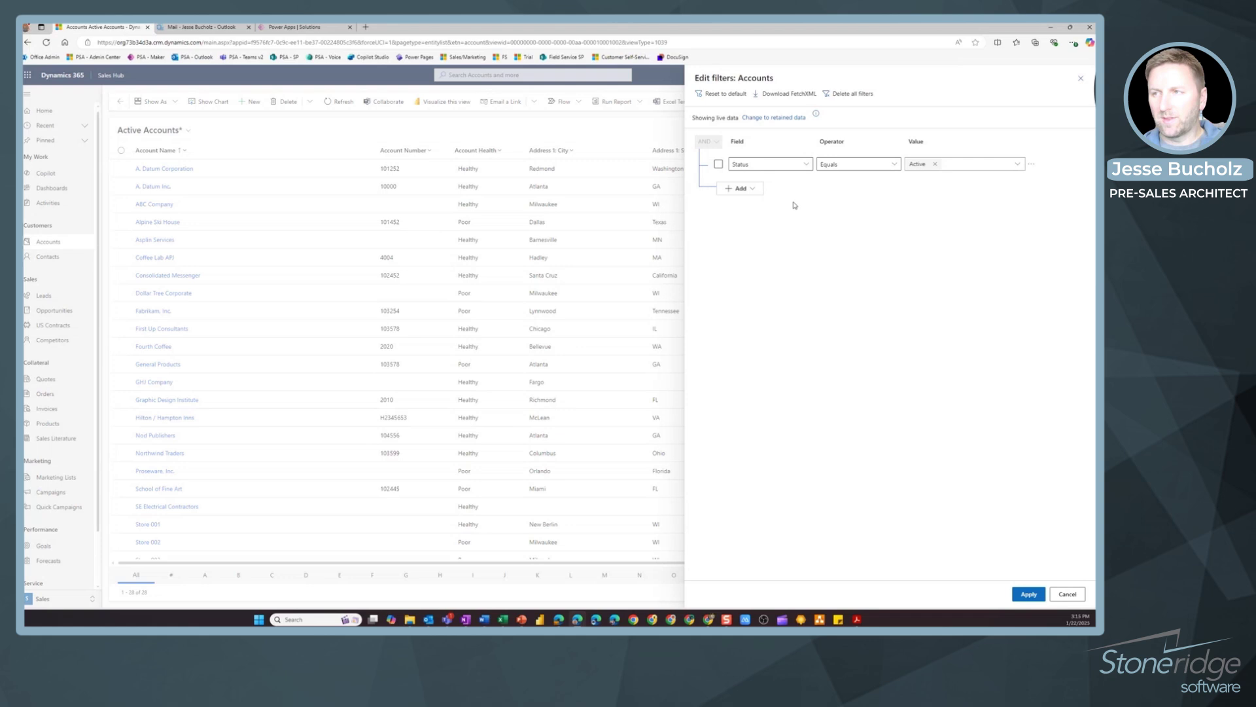
click(753, 191)
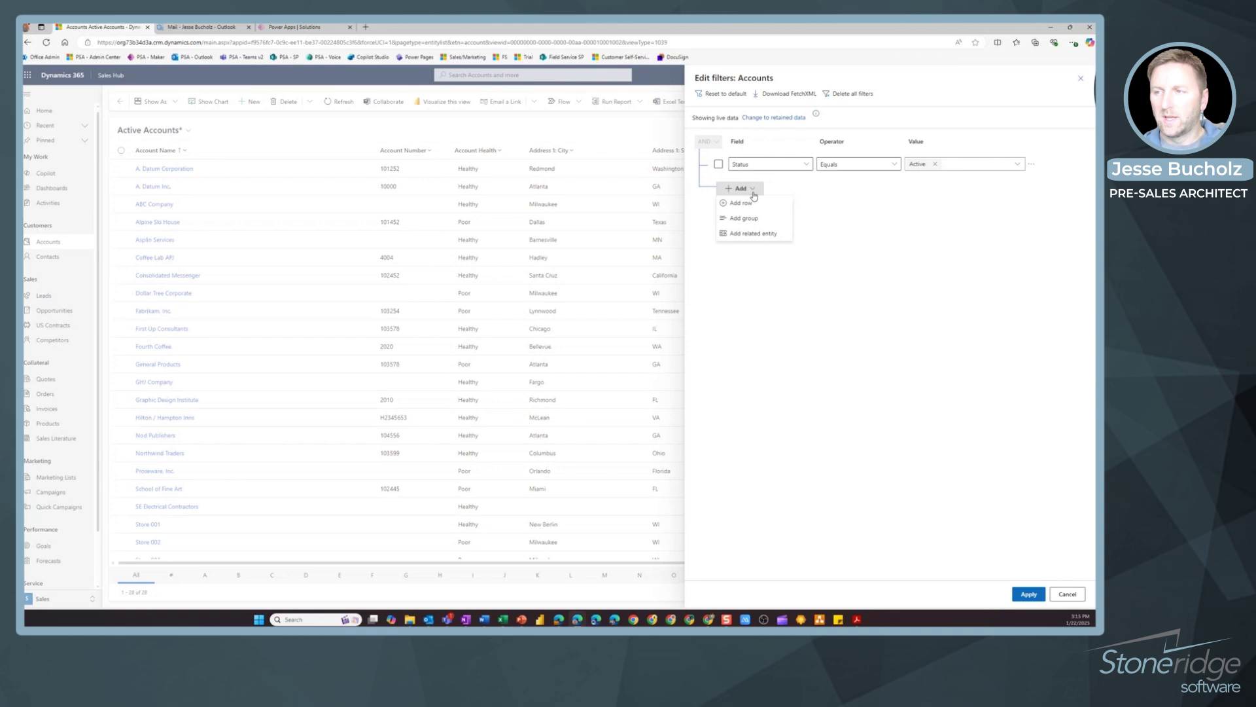
click(741, 205)
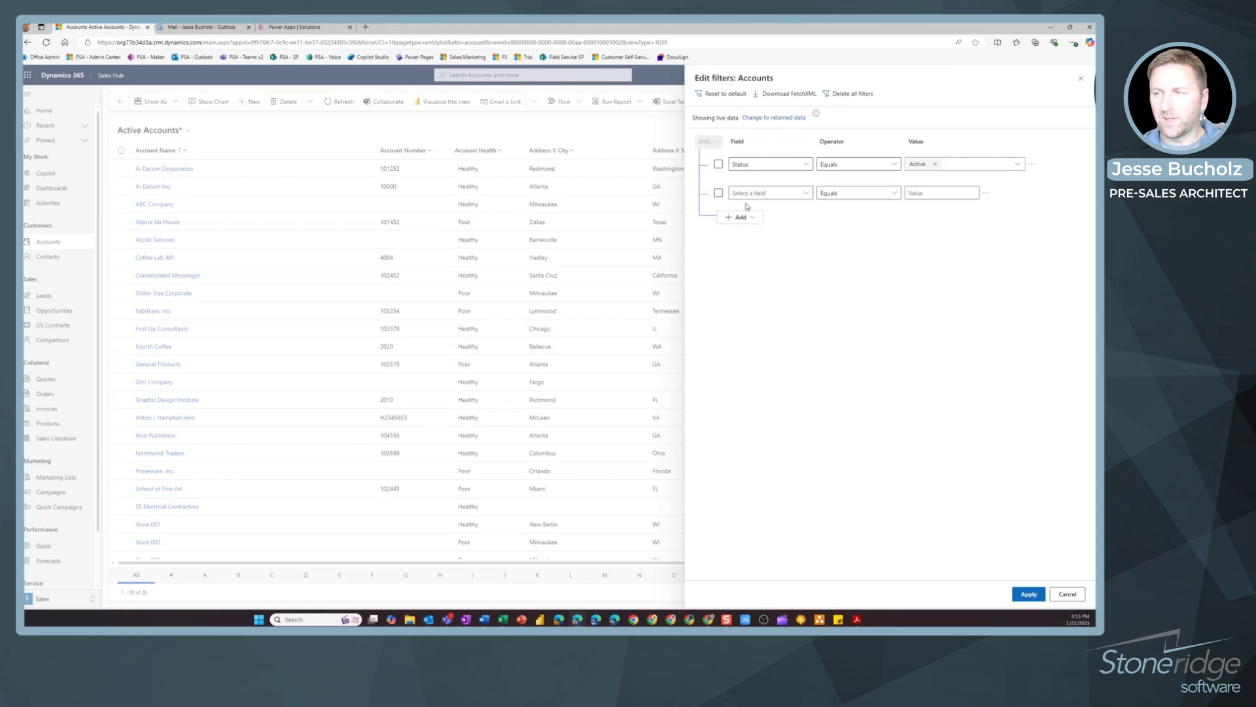
click(807, 193)
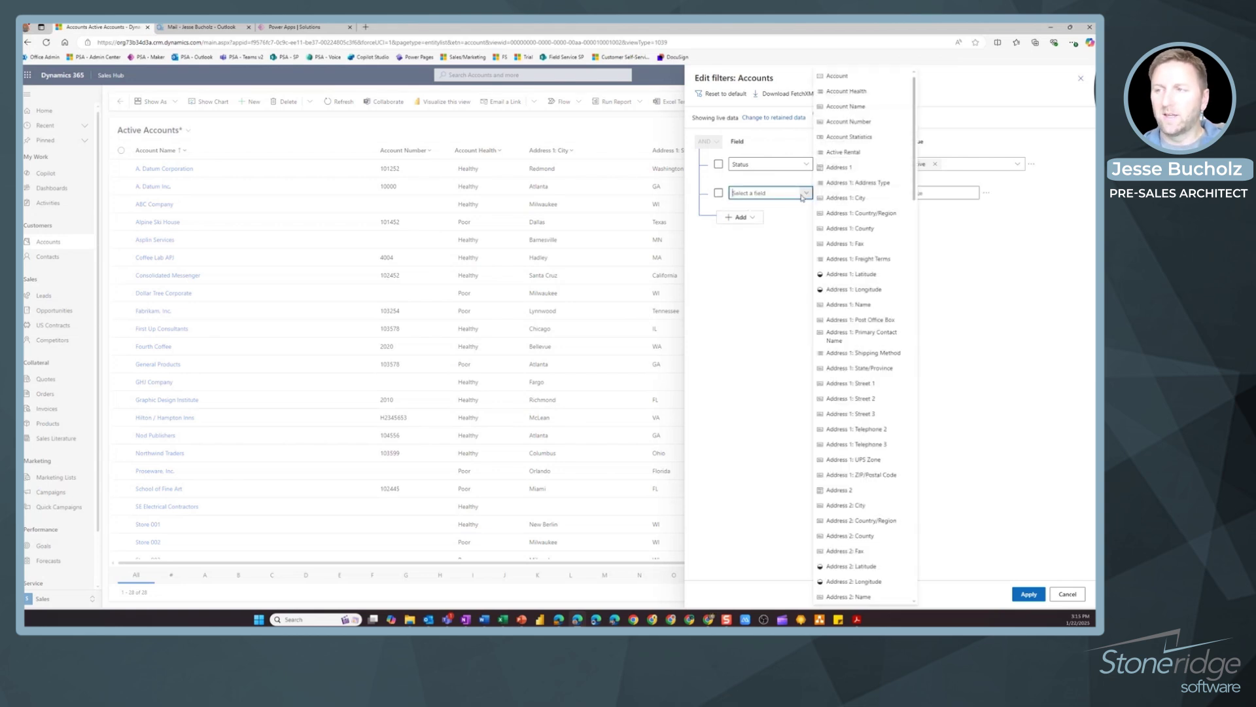
click(862, 96)
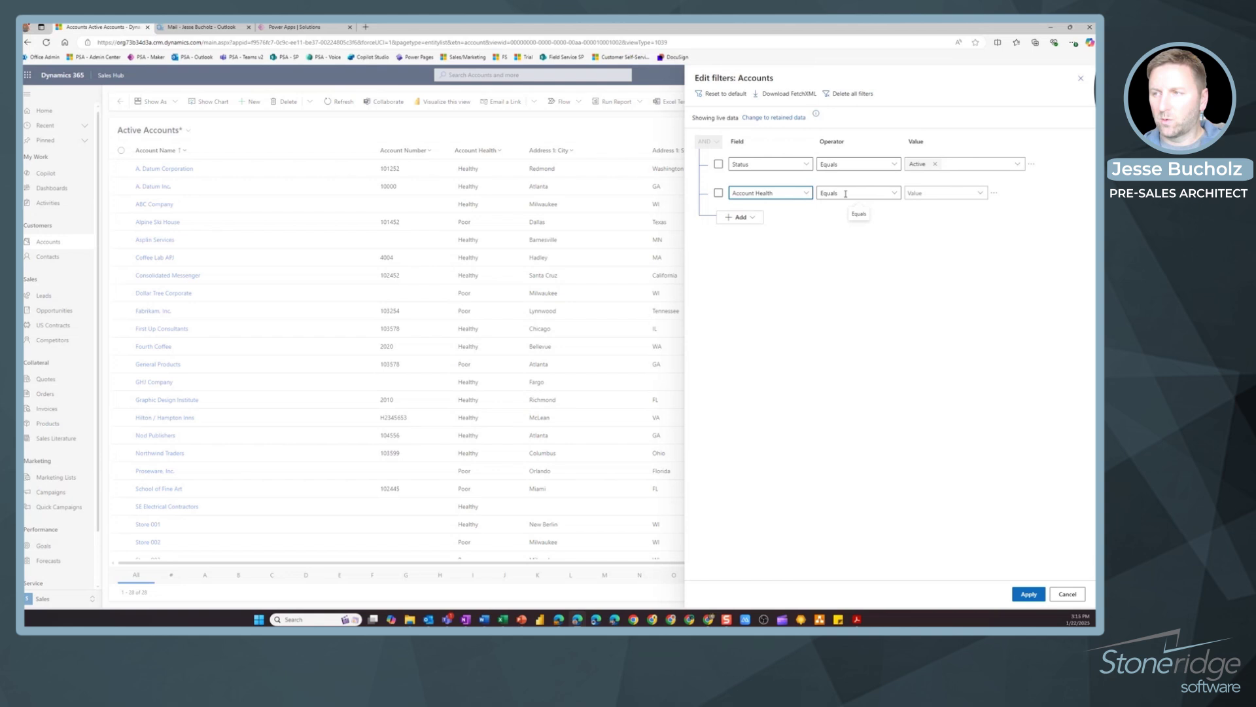
click(980, 194)
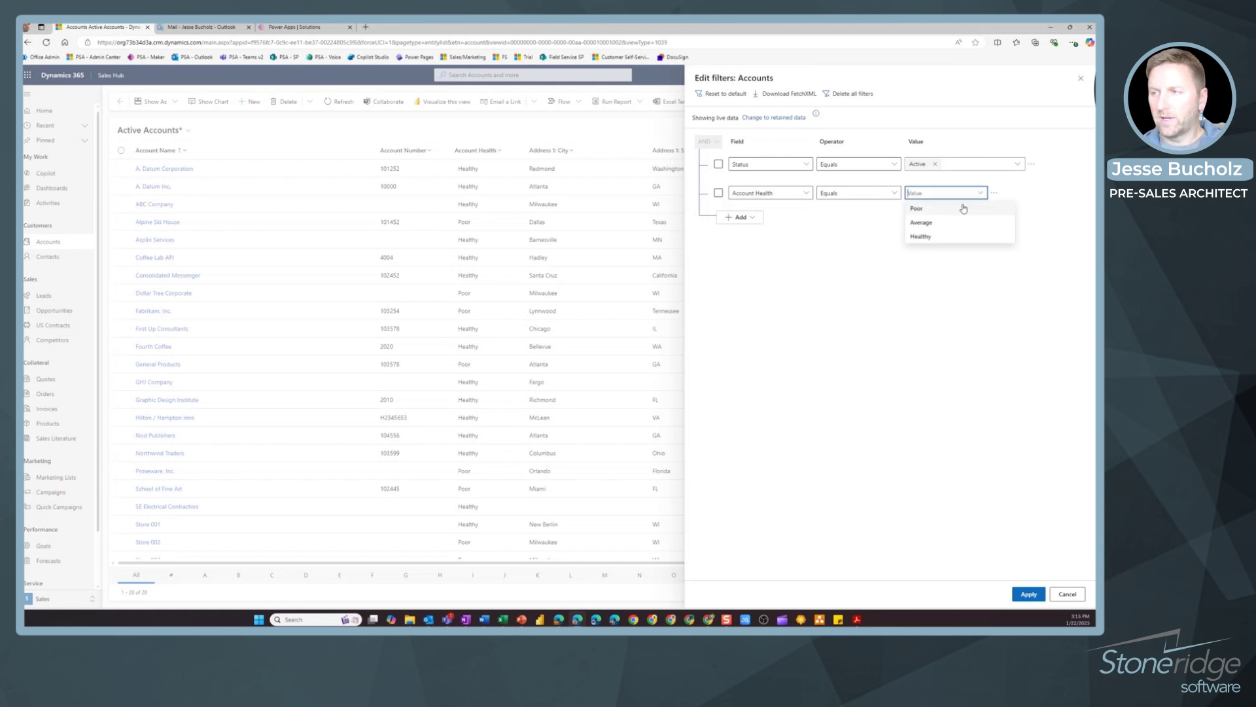
click(945, 239)
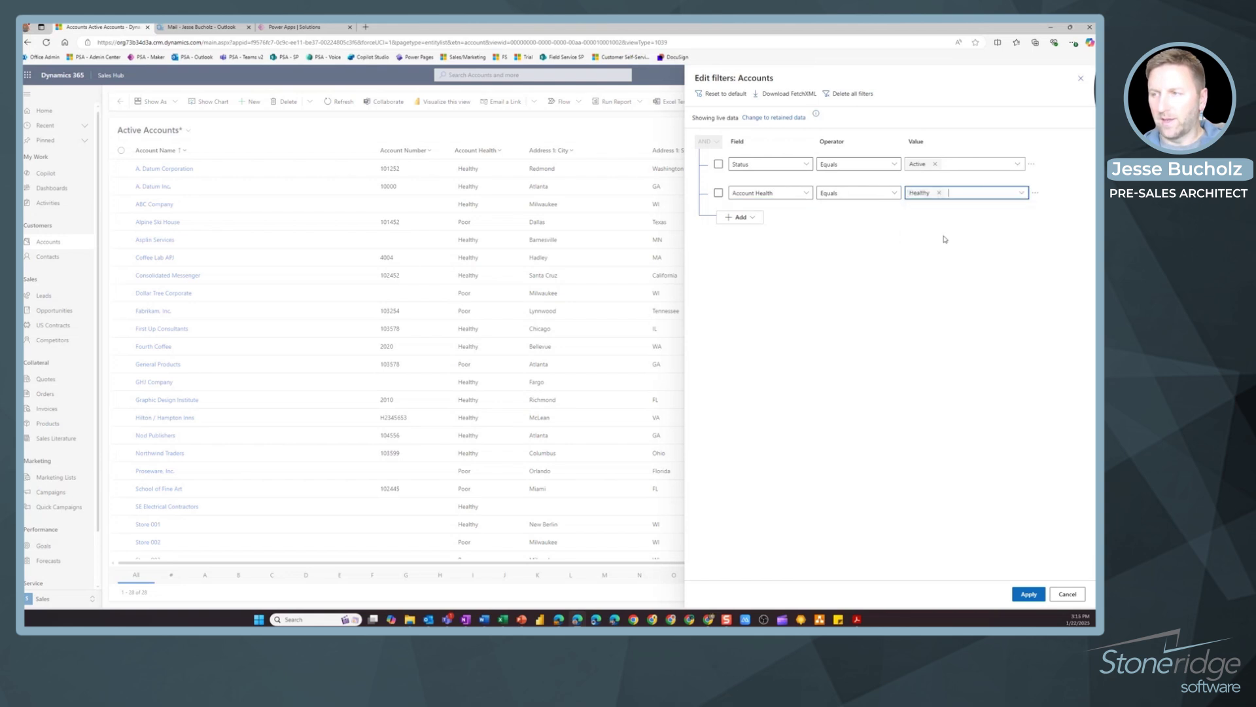
click(752, 218)
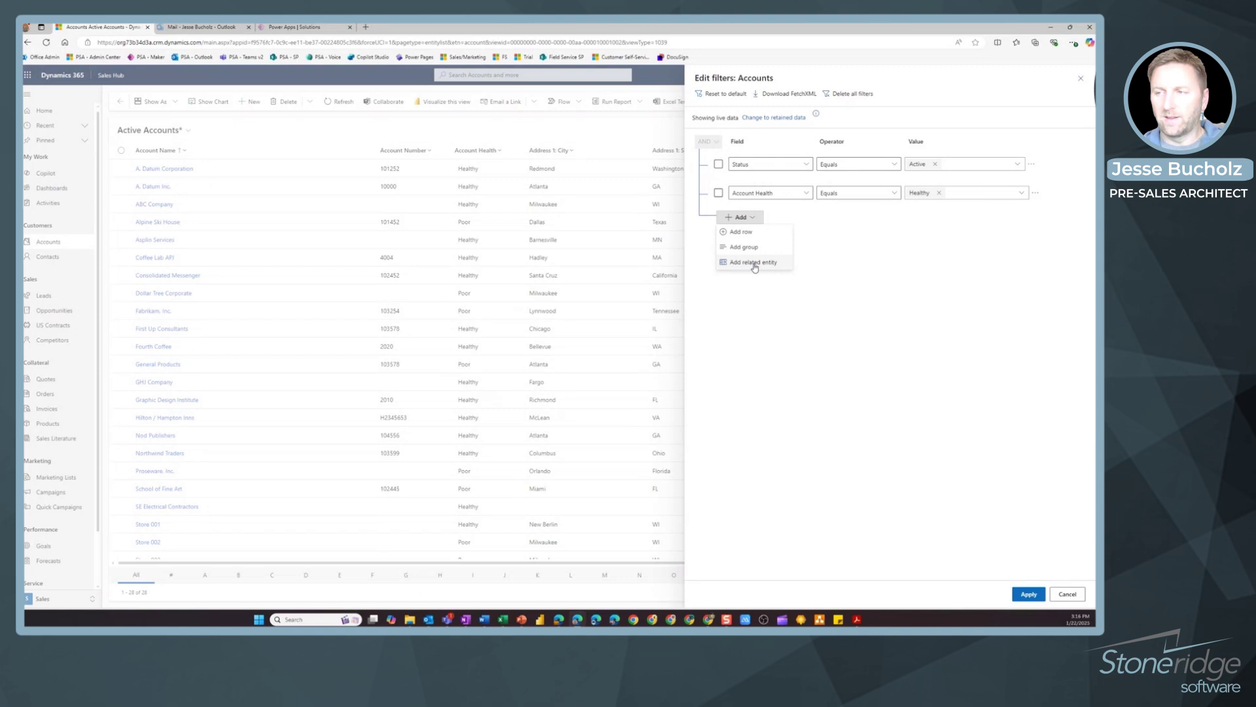
click(811, 289)
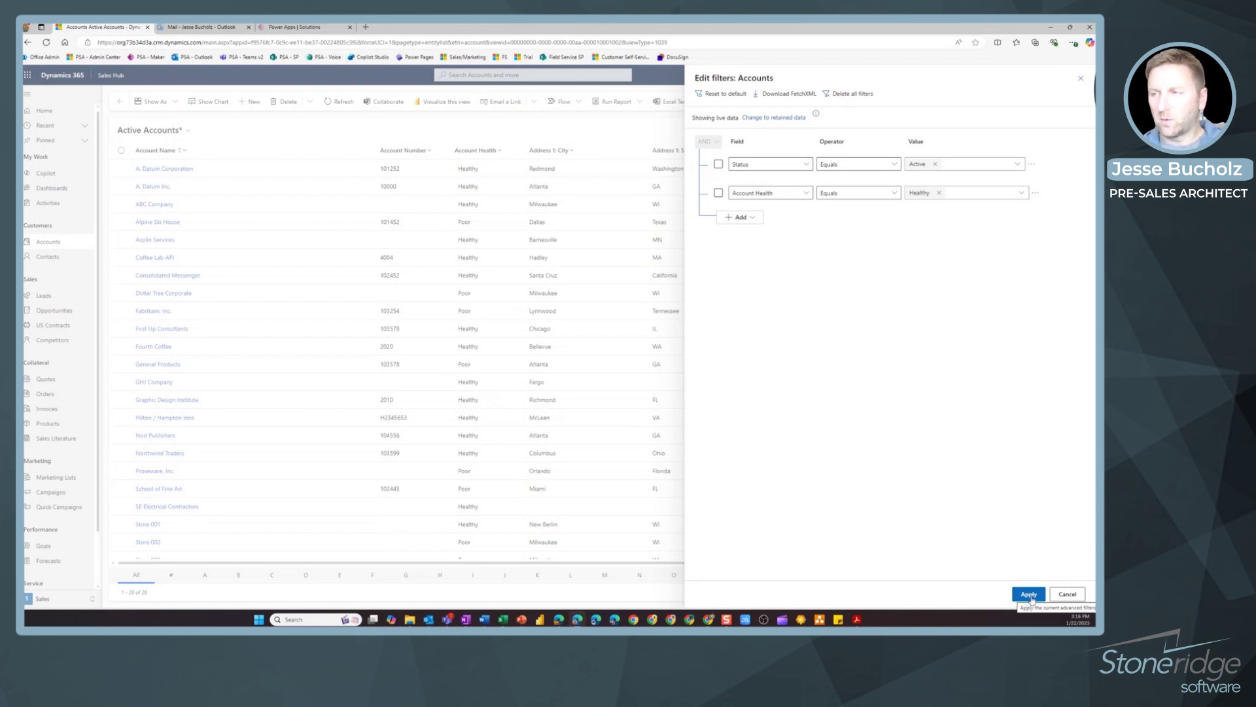
Apply the Active and Healthy filter and save the list as personal view 'Active Healthy Accounts'.
click(1030, 595)
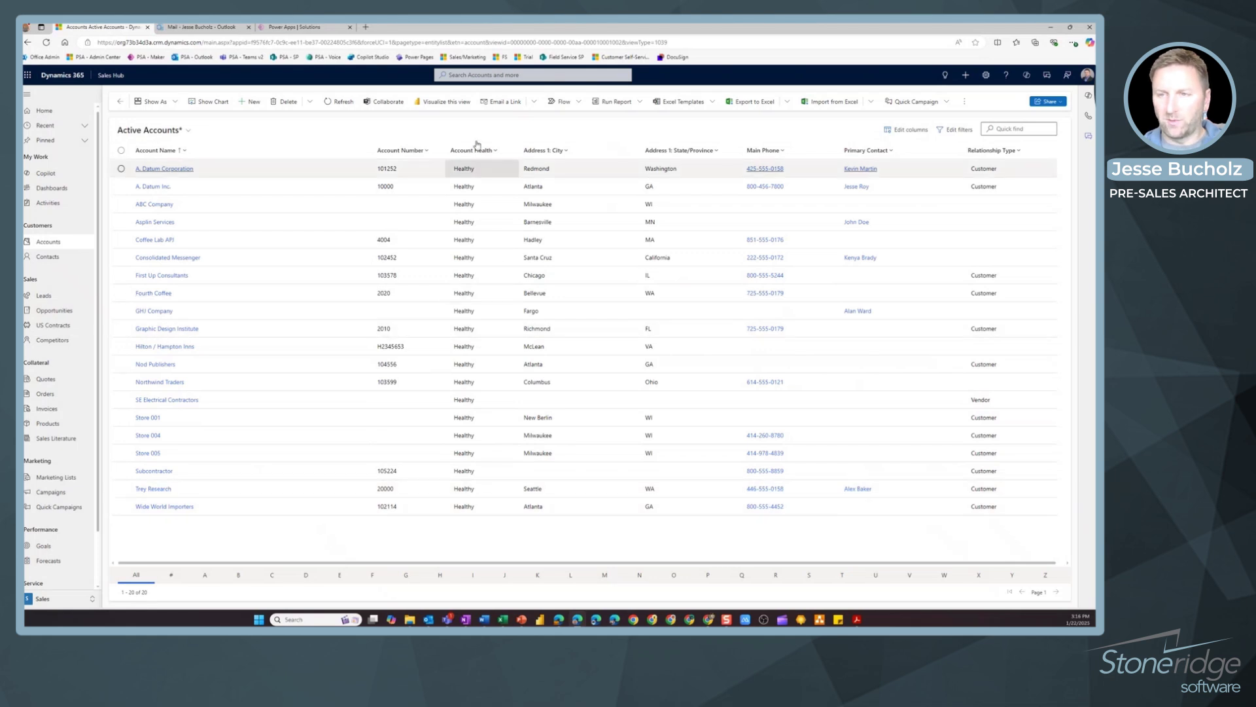
click(189, 132)
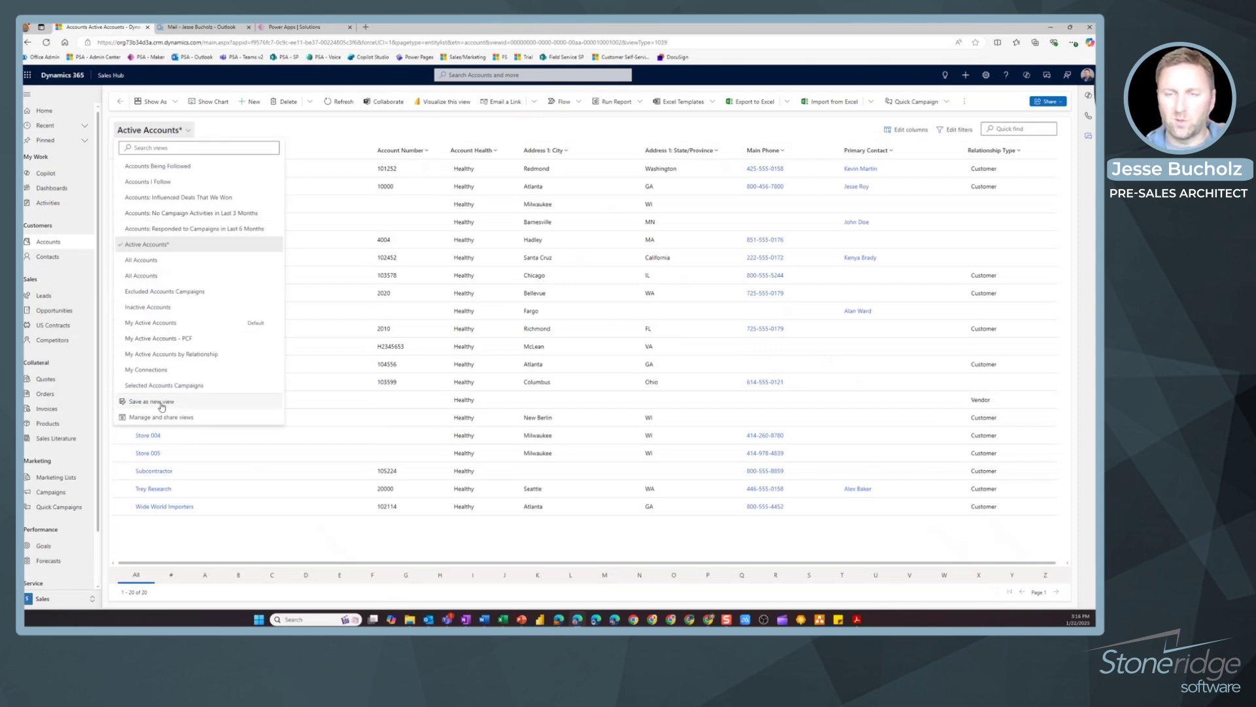
key(Escape)
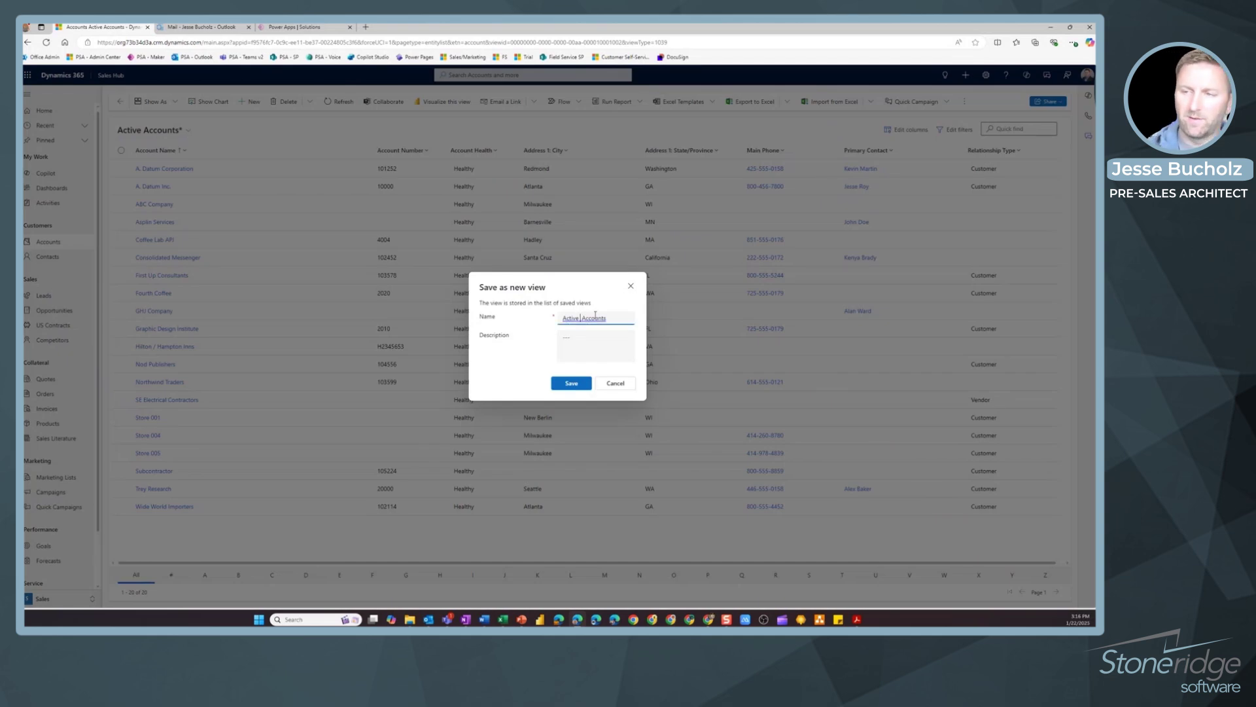
text(Healthy)
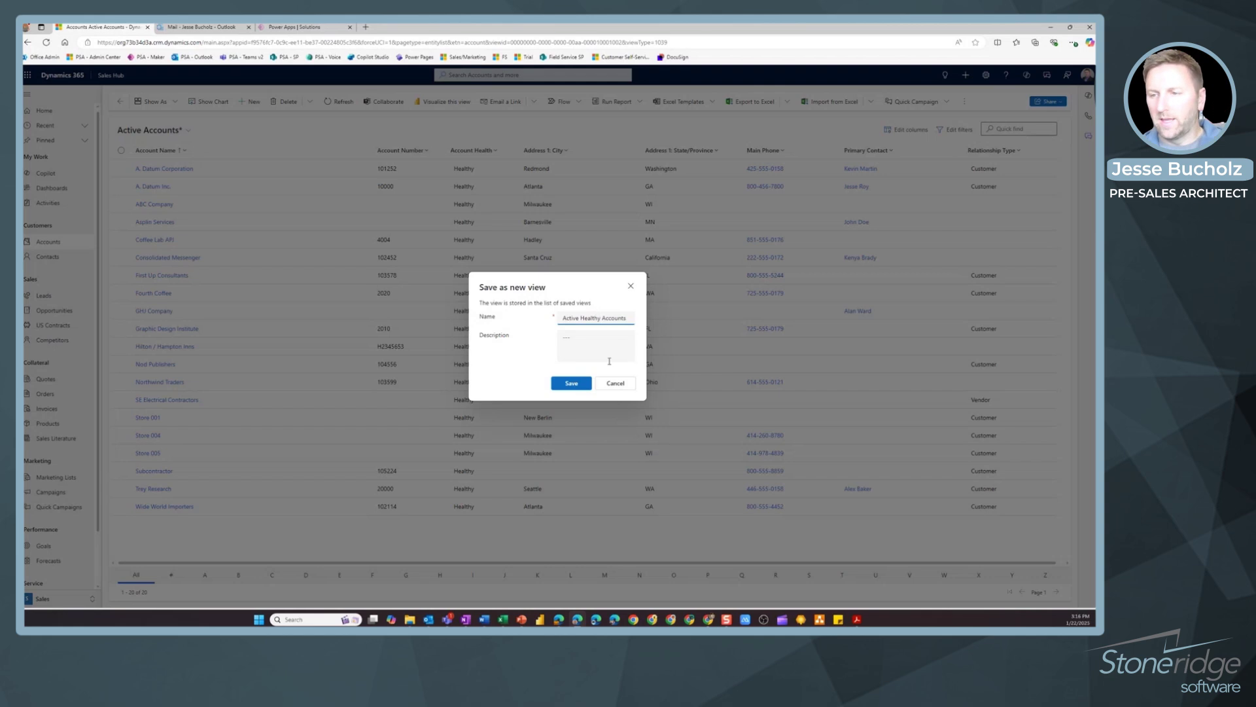
click(566, 347)
key(Return)
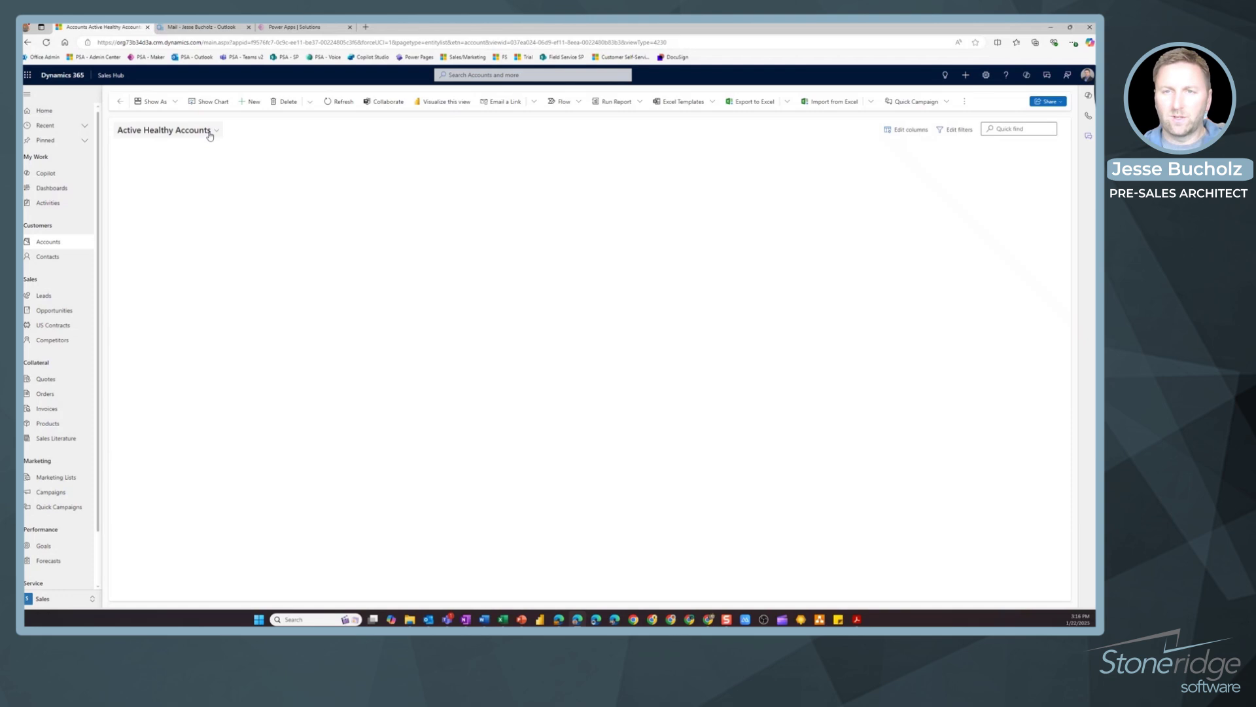
Set Active Healthy Accounts as the default view, then switch to Contacts and back to confirm it loads.
click(209, 133)
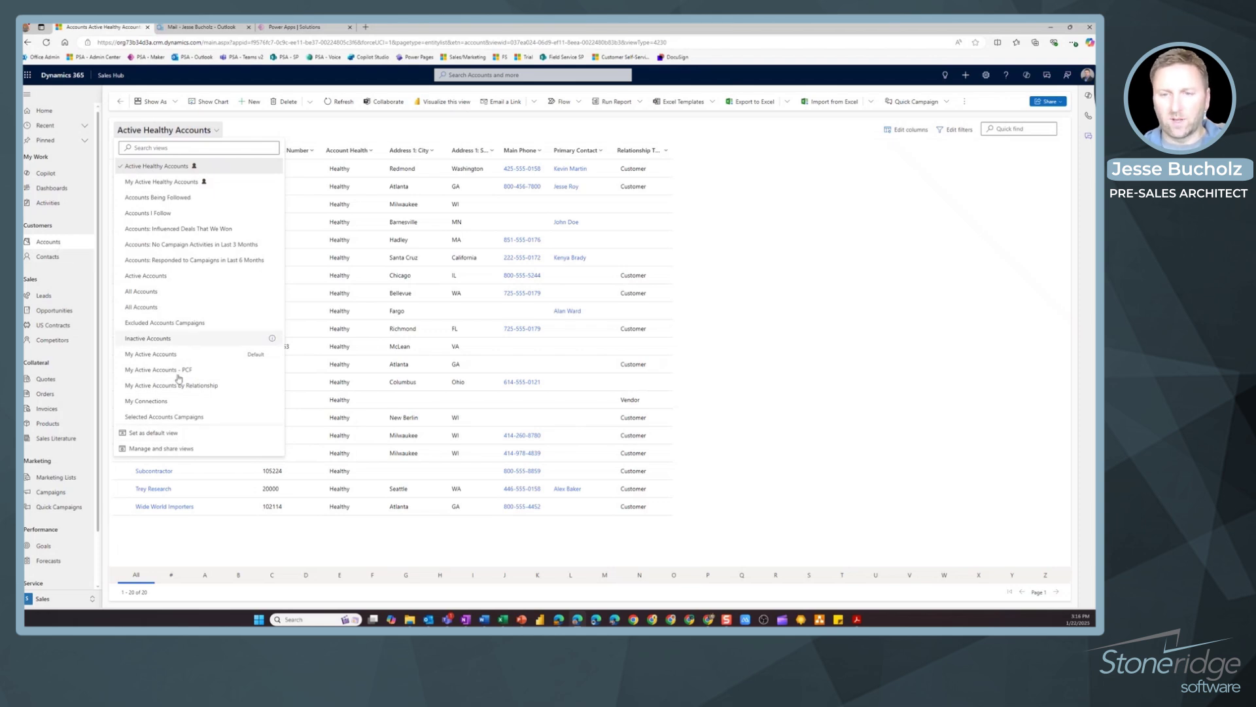
click(191, 436)
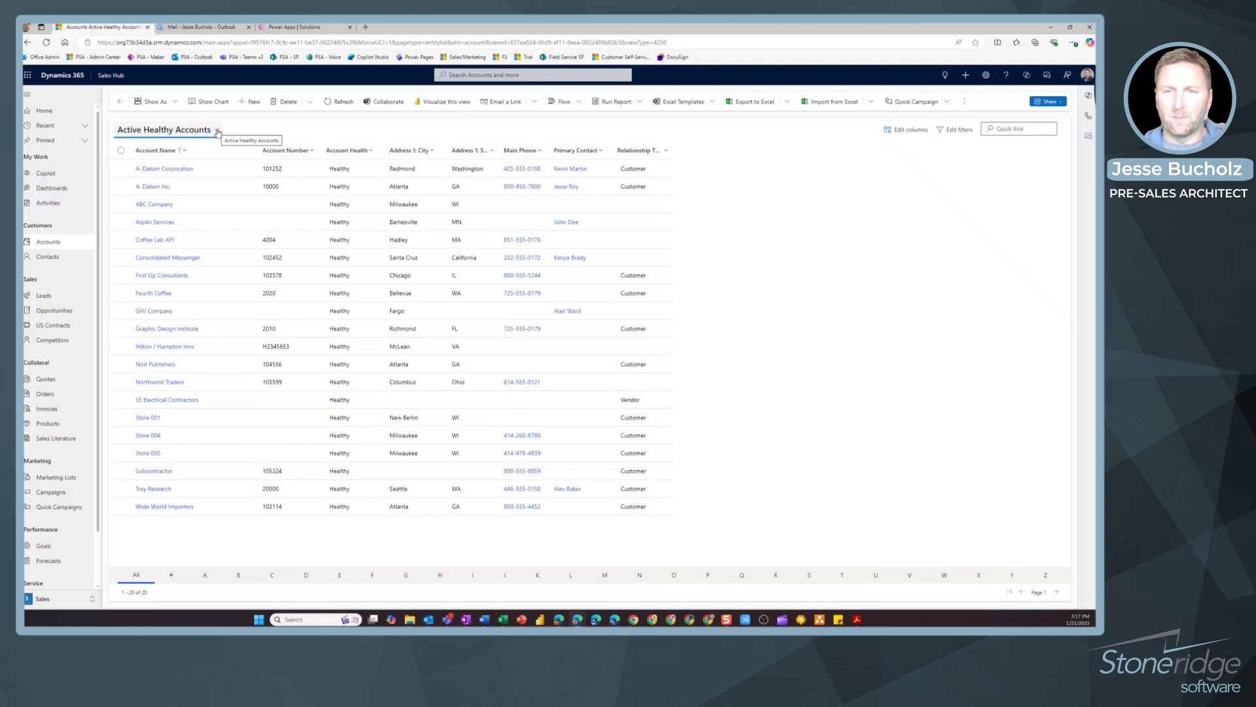
click(50, 253)
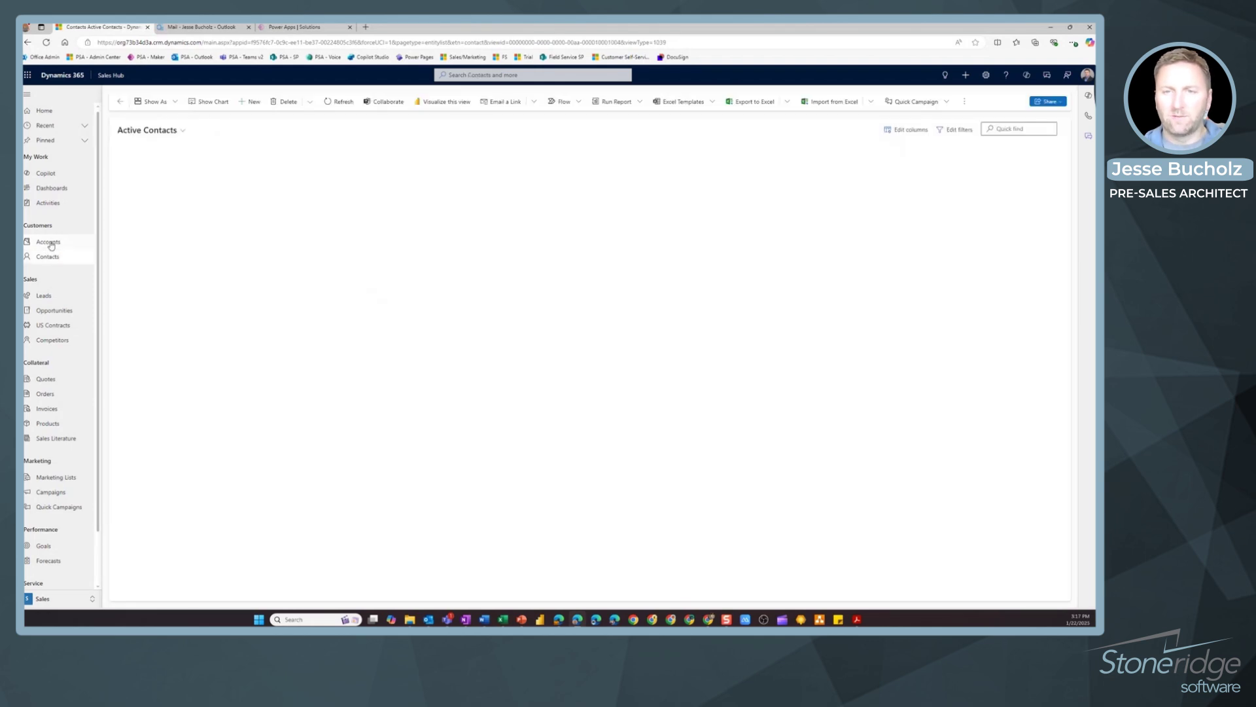
click(49, 244)
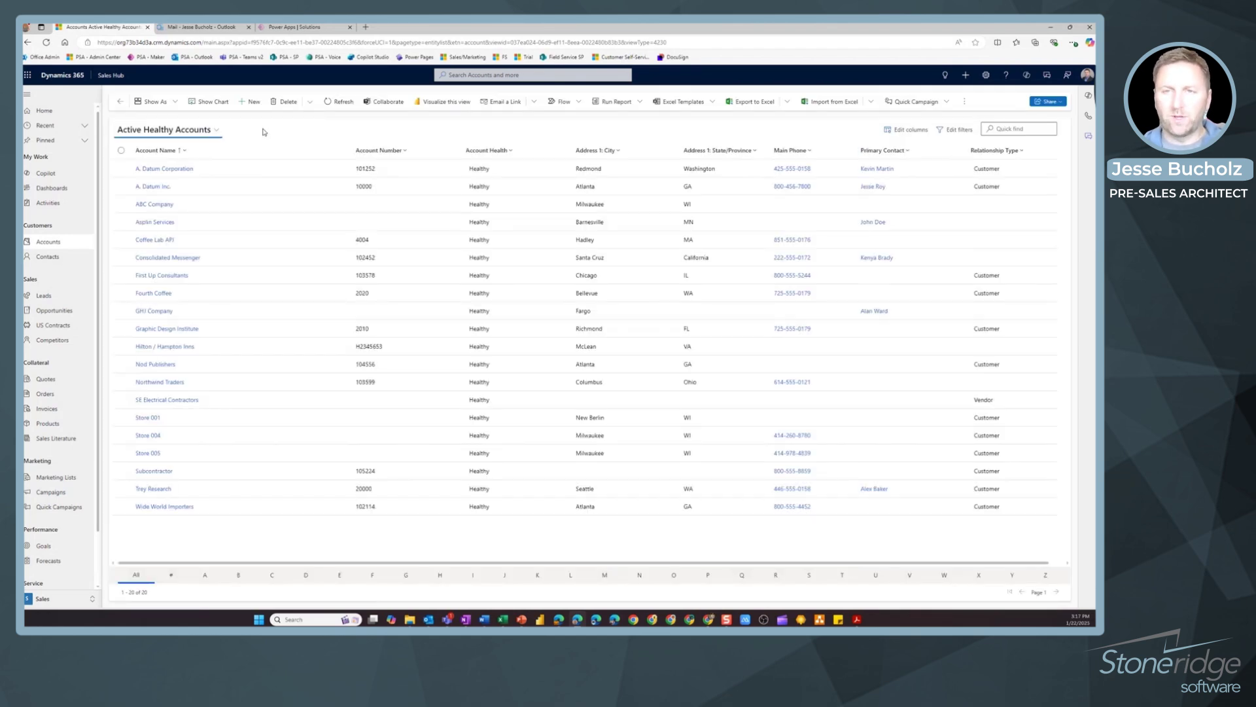
Hide the Accounts: No Campaign Activities view through Manage and share views.
click(216, 131)
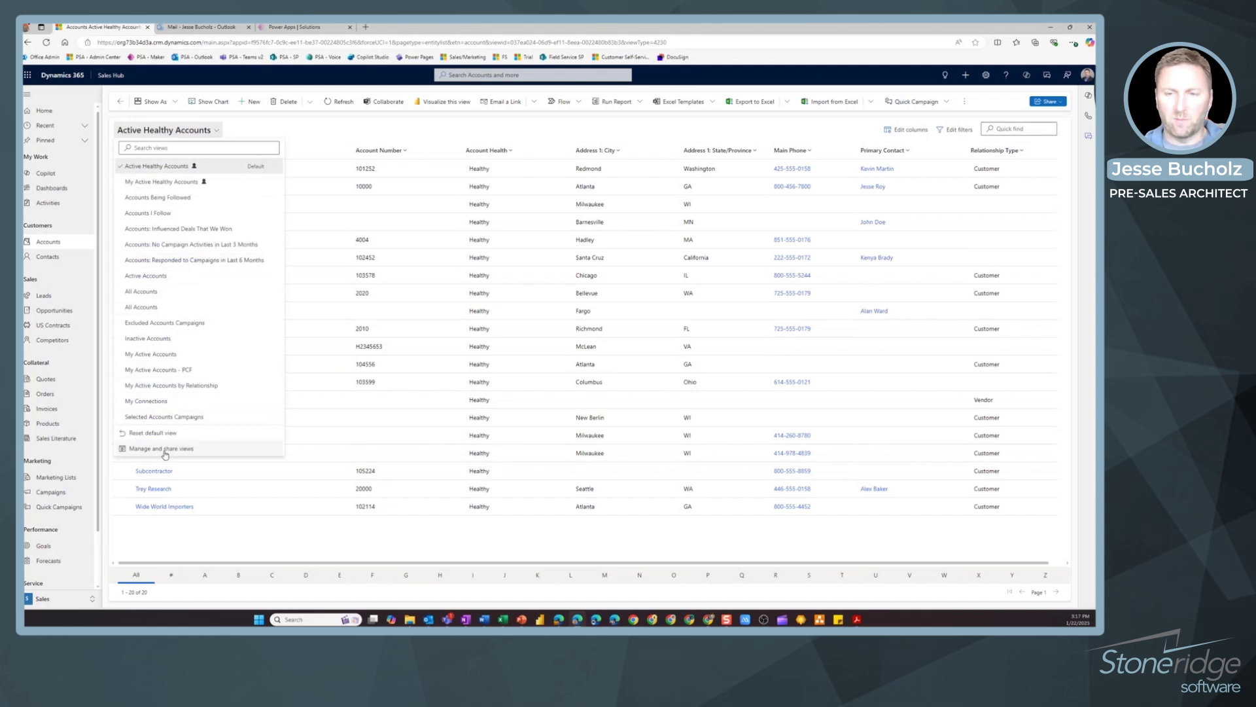
click(192, 450)
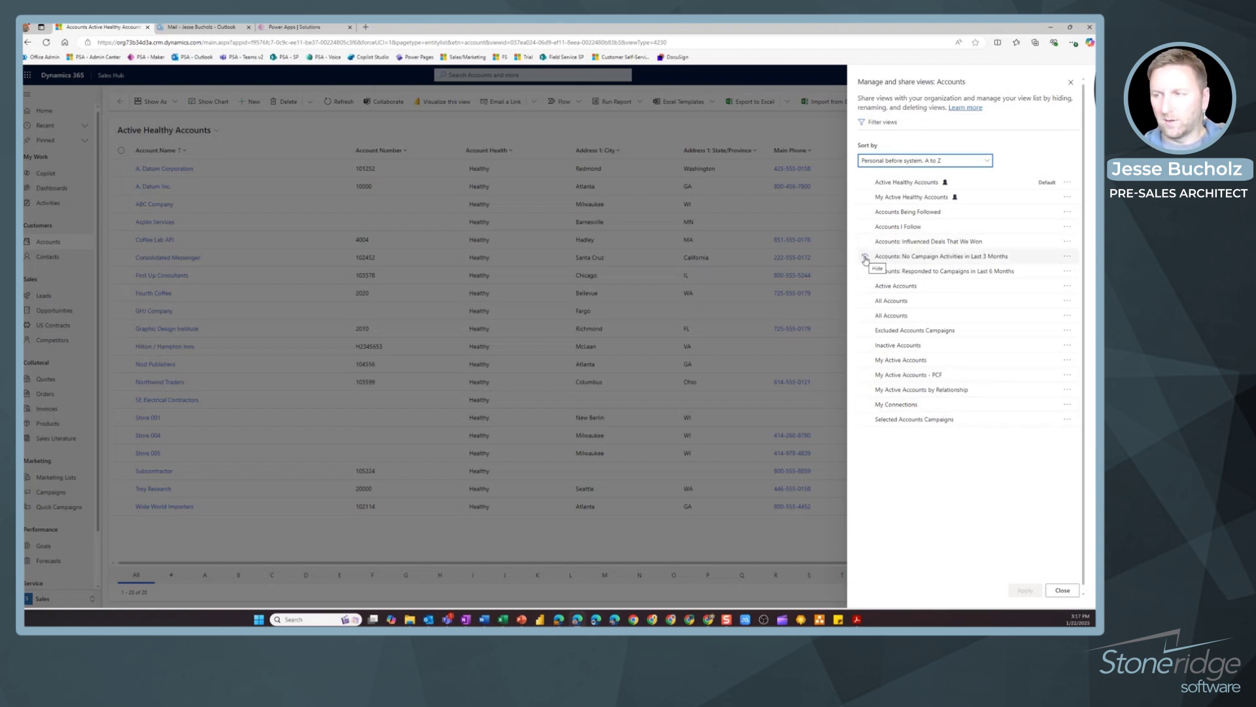
click(866, 258)
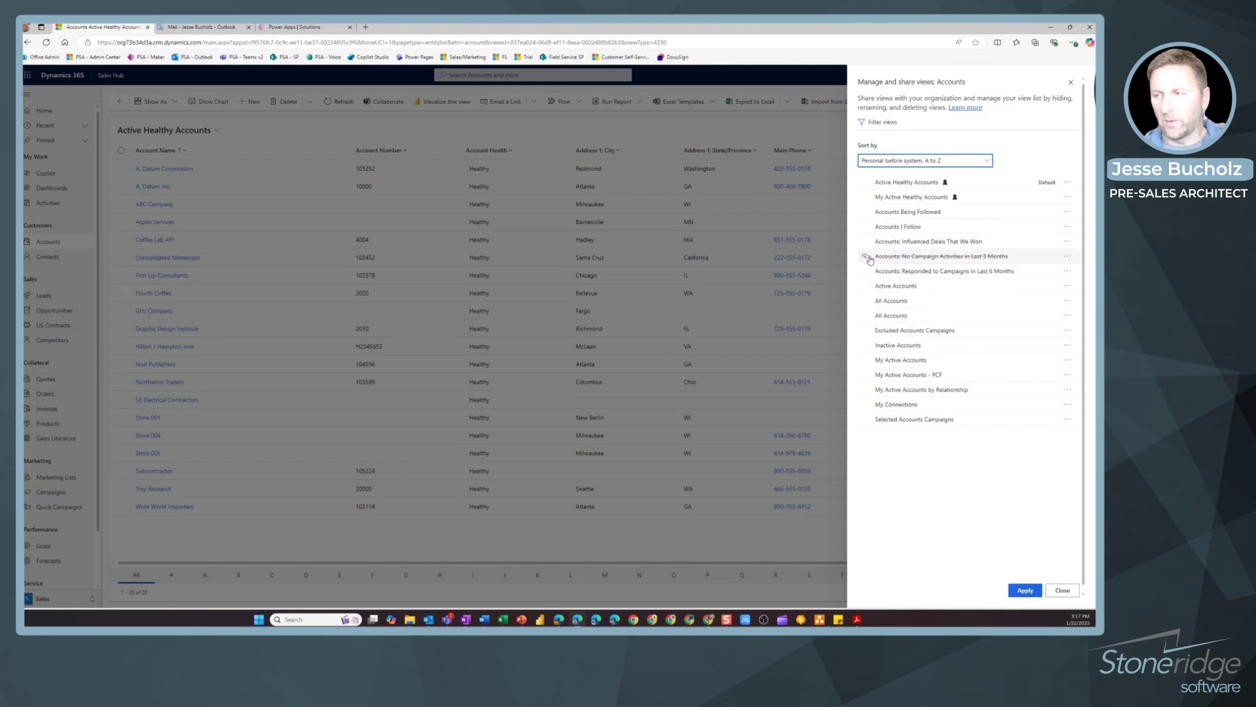
click(1026, 591)
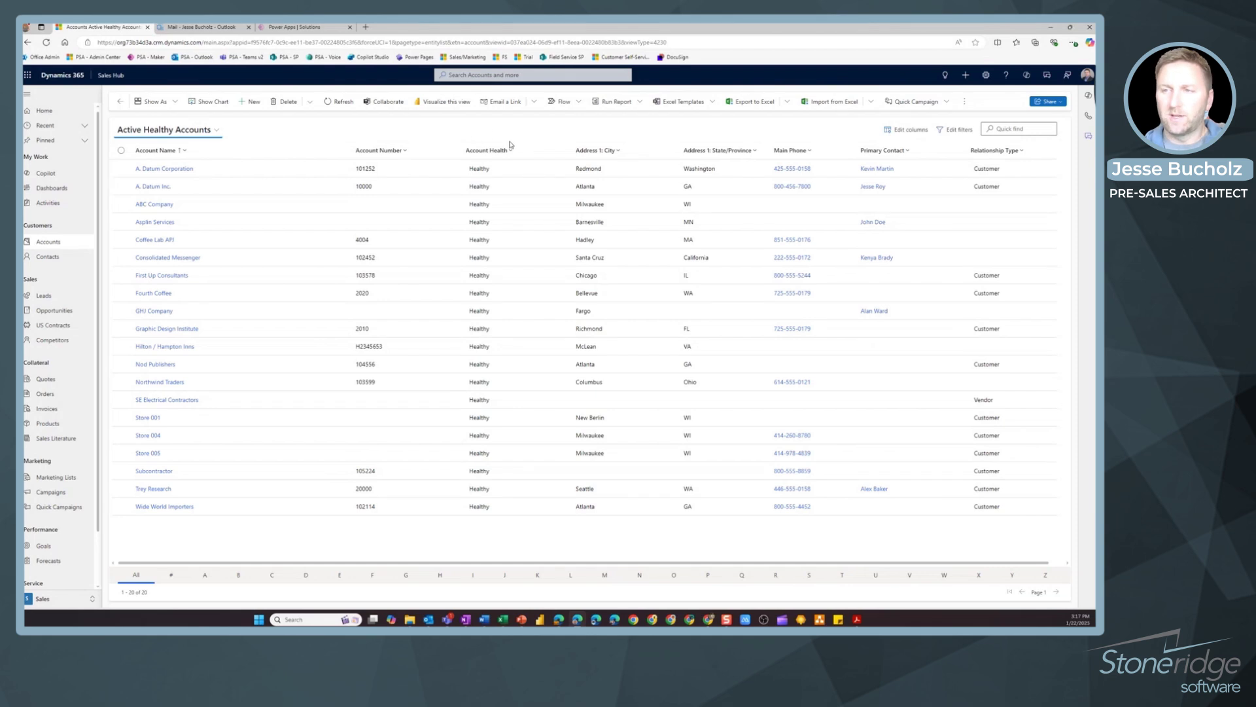
Filter the Account Number column to Contains data, leaving 13 accounts.
click(405, 152)
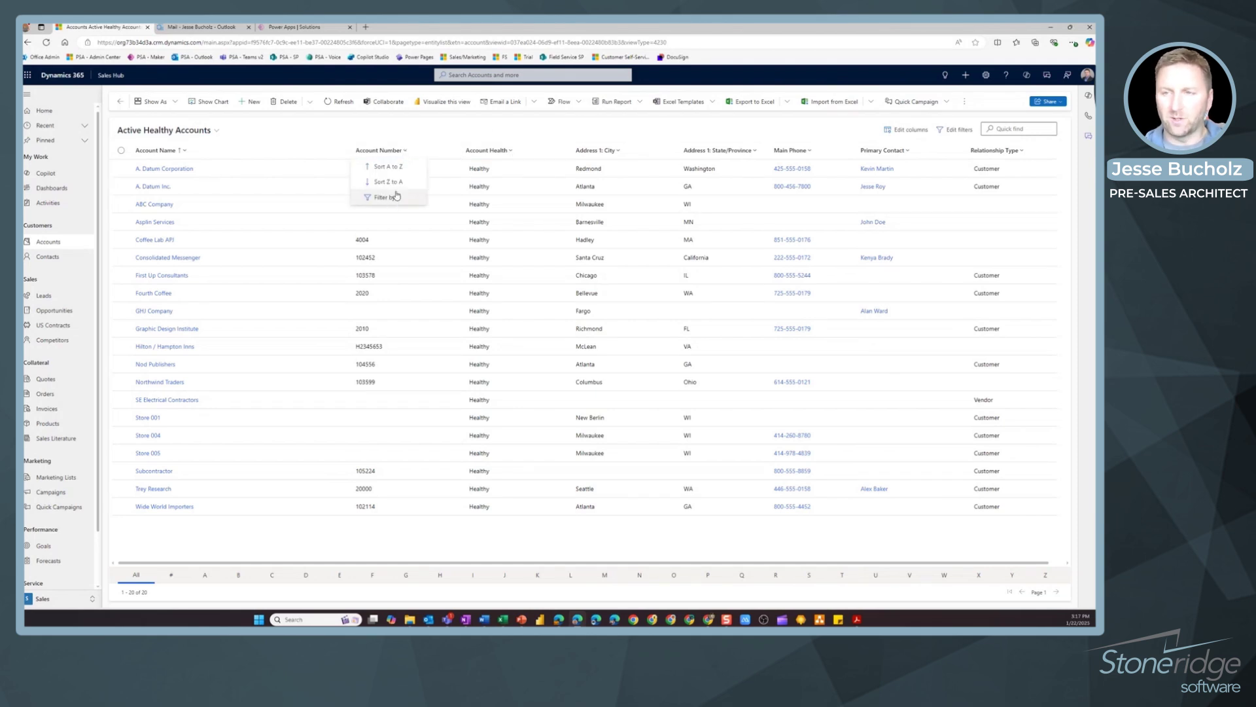
click(517, 128)
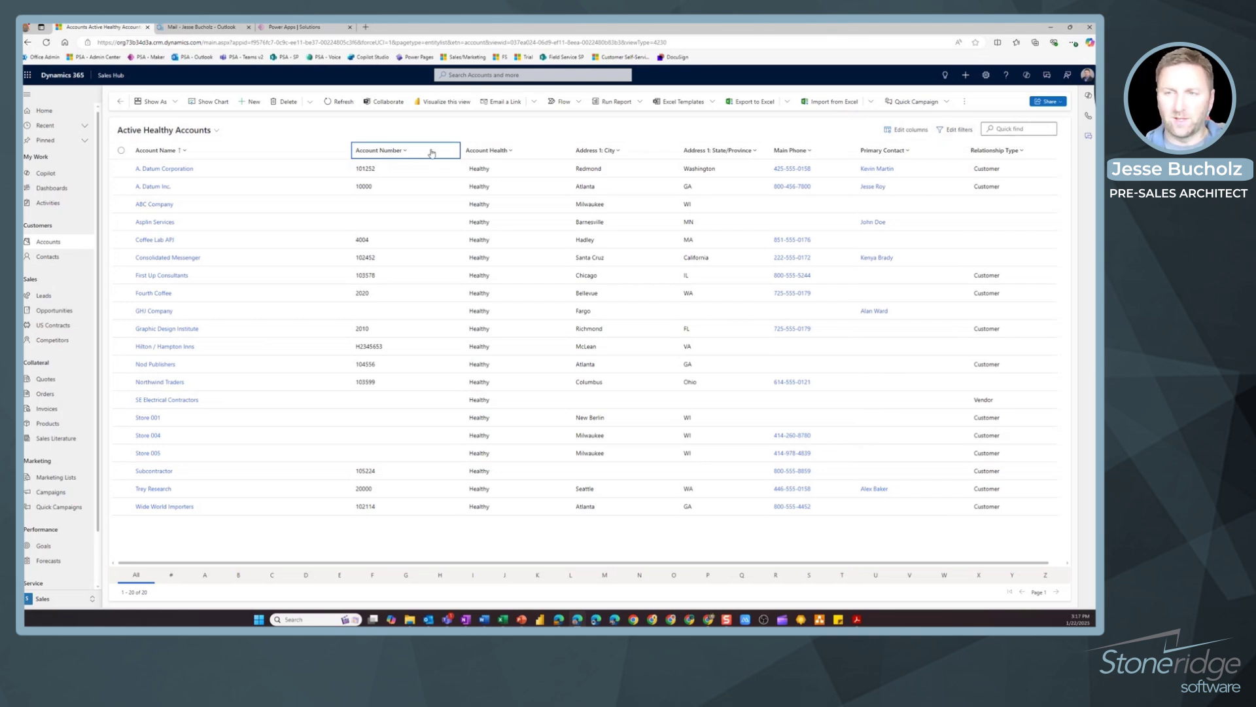
click(406, 154)
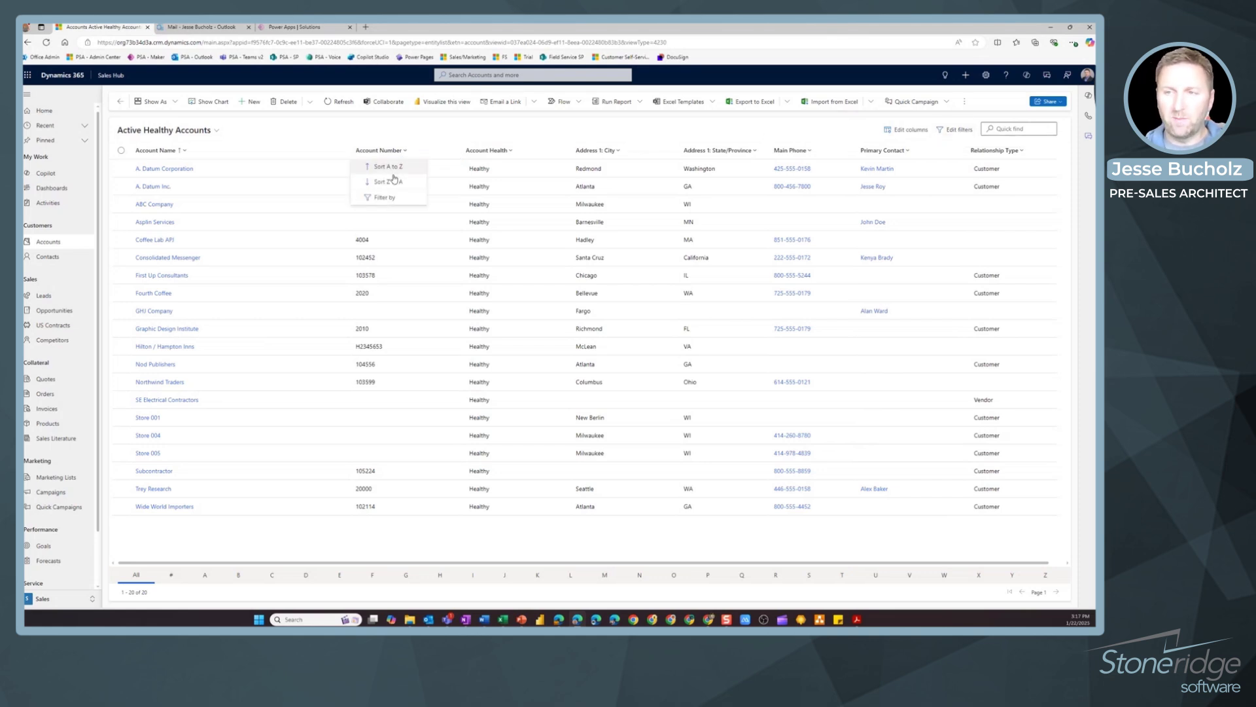
click(392, 196)
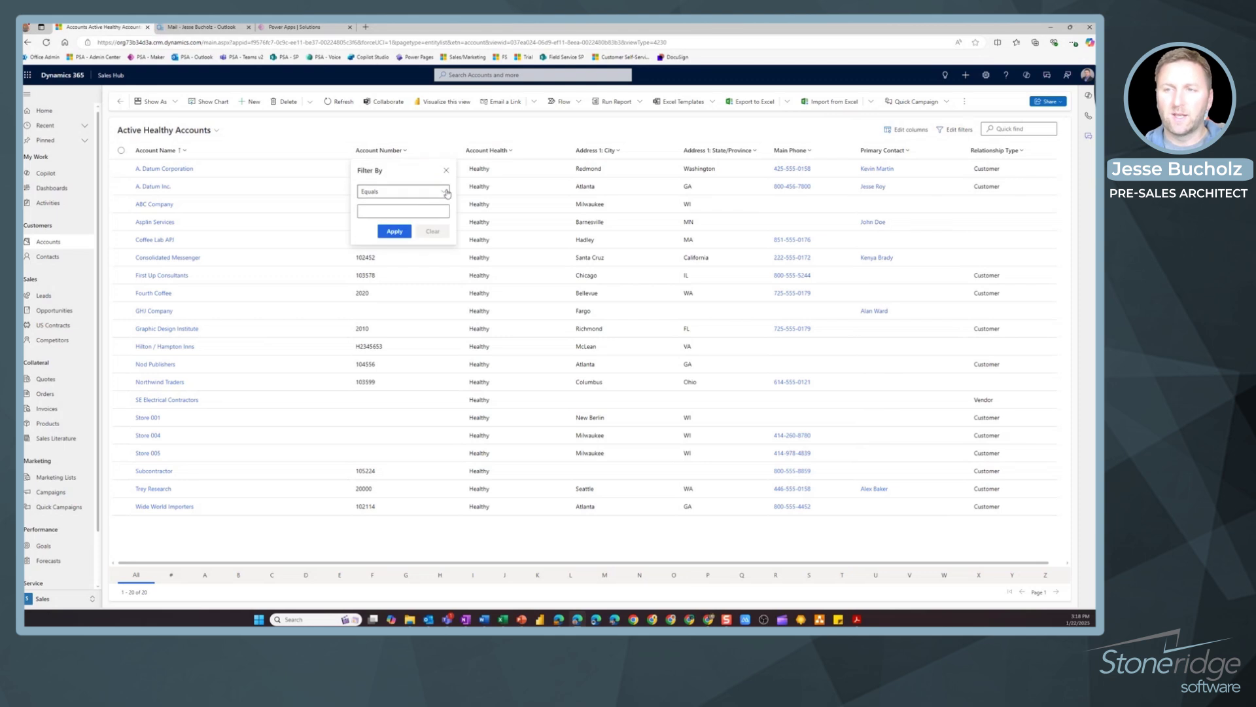
click(445, 193)
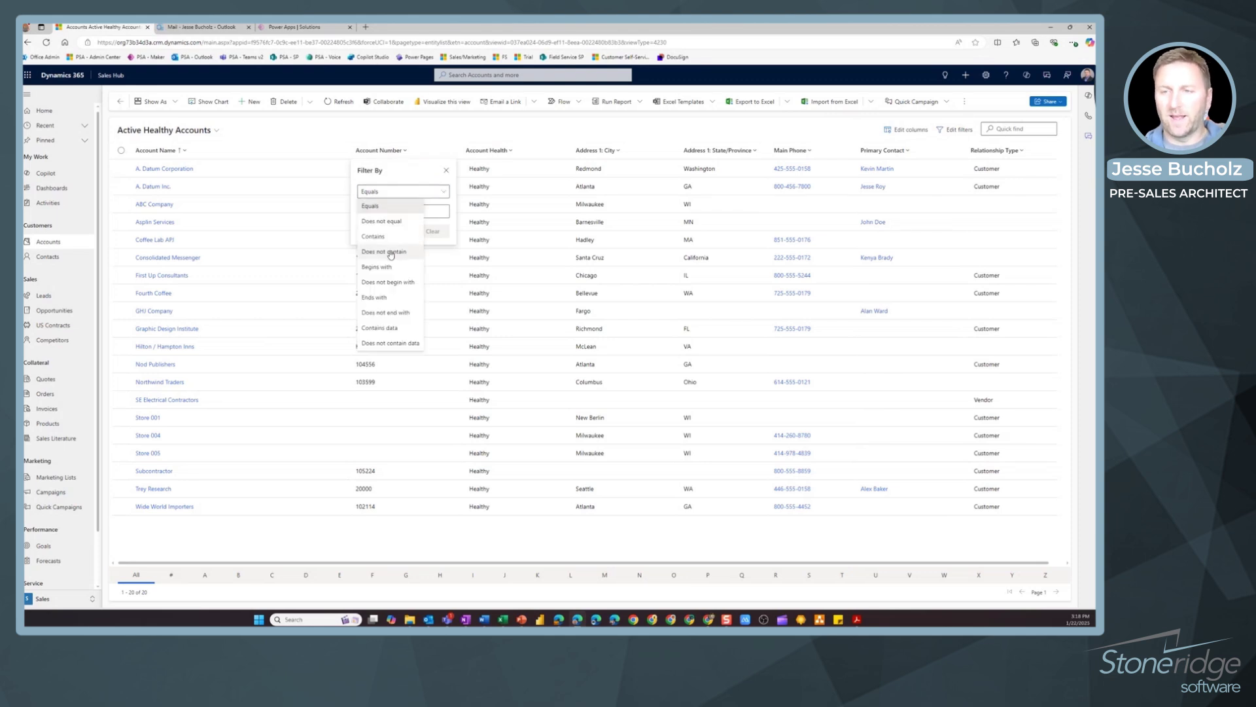
click(390, 327)
click(425, 213)
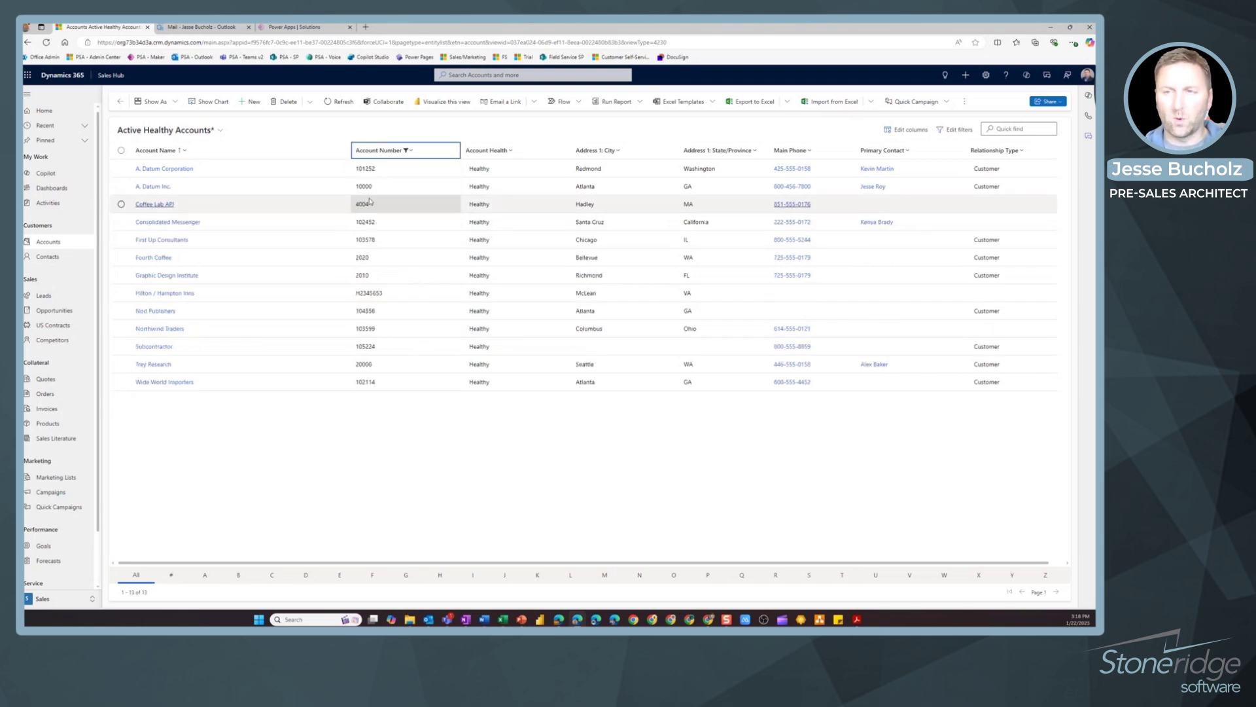
Save the Account Number filter into the current Active Healthy Accounts view.
click(220, 134)
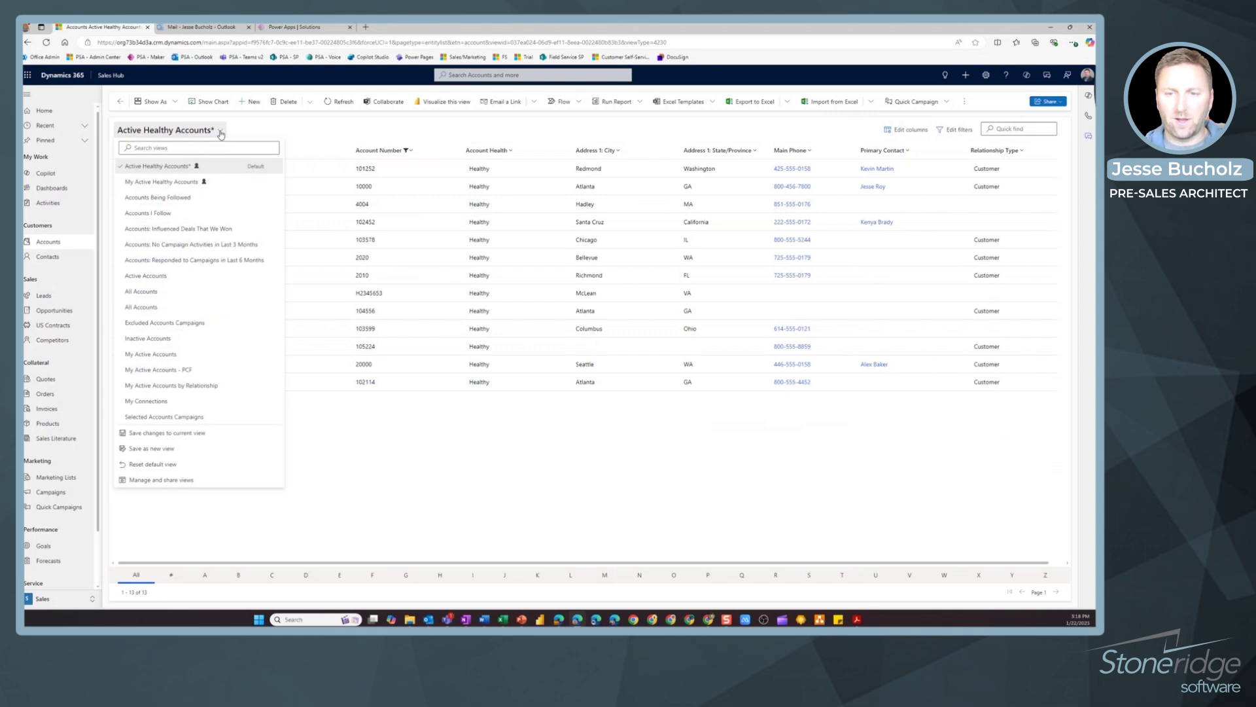
click(174, 434)
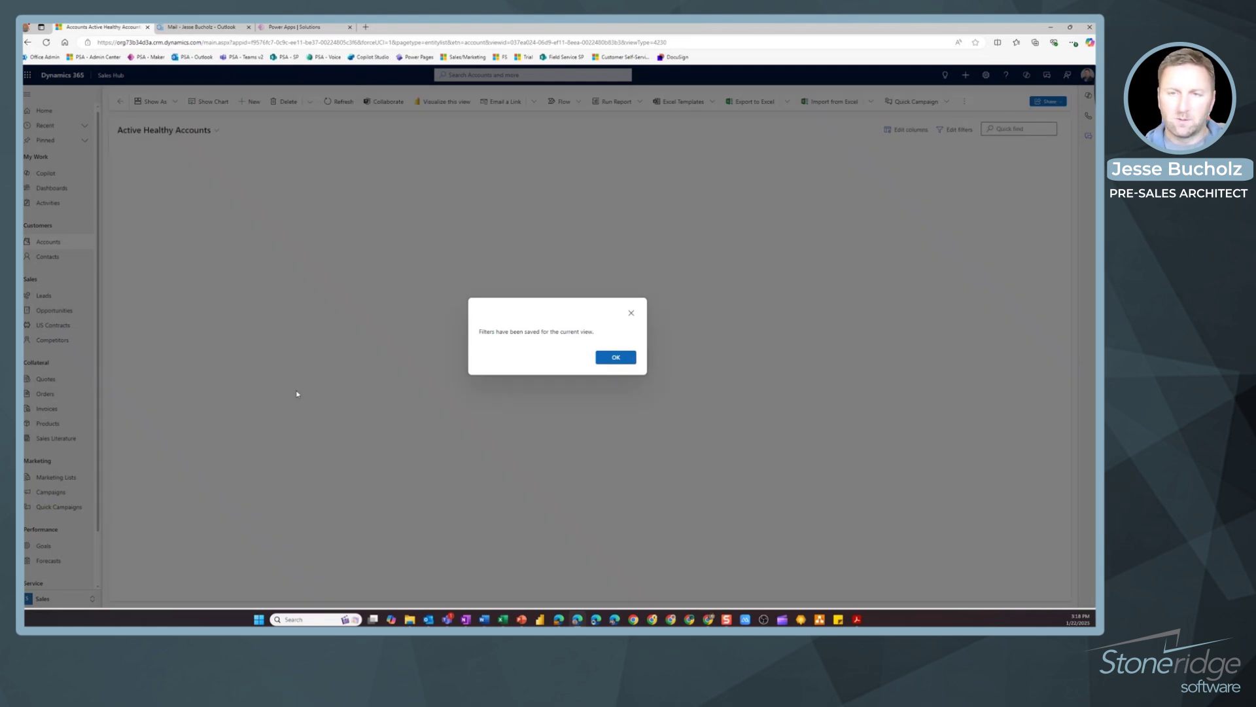
key(Return)
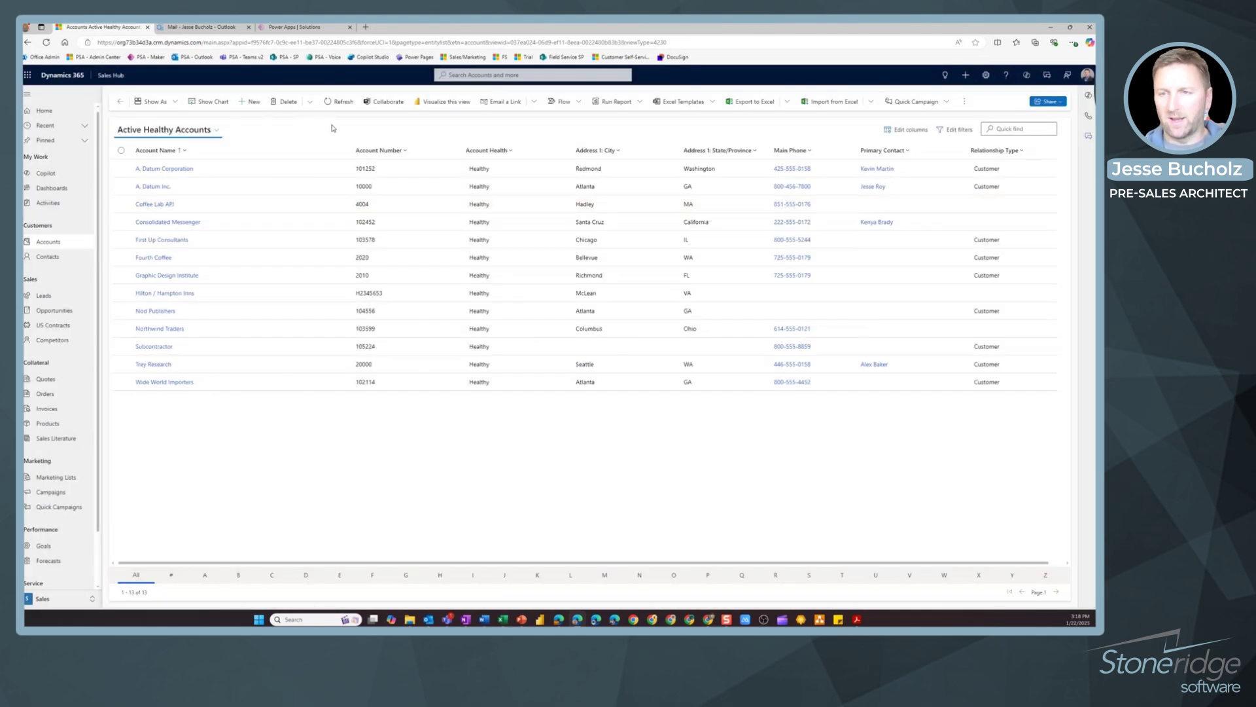